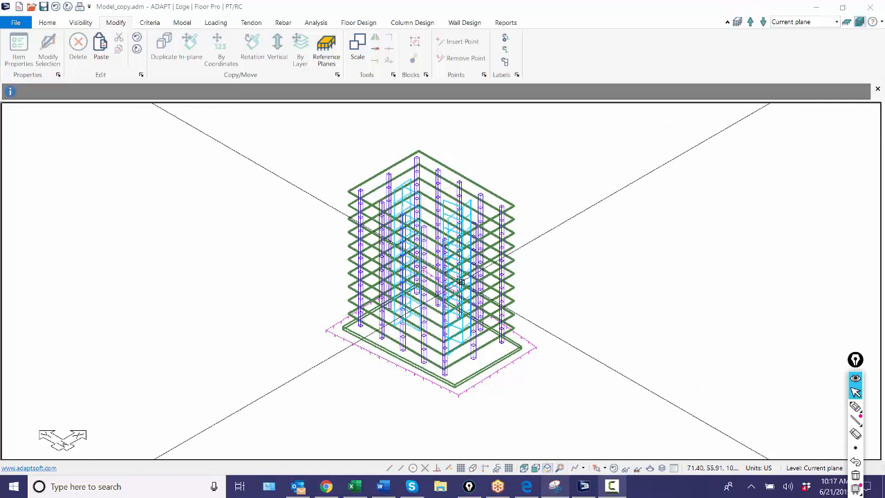
Show the tendons on all levels of the building model for inspection, and hide them again
{"action": "left_click", "coordinate": [246, 23]}
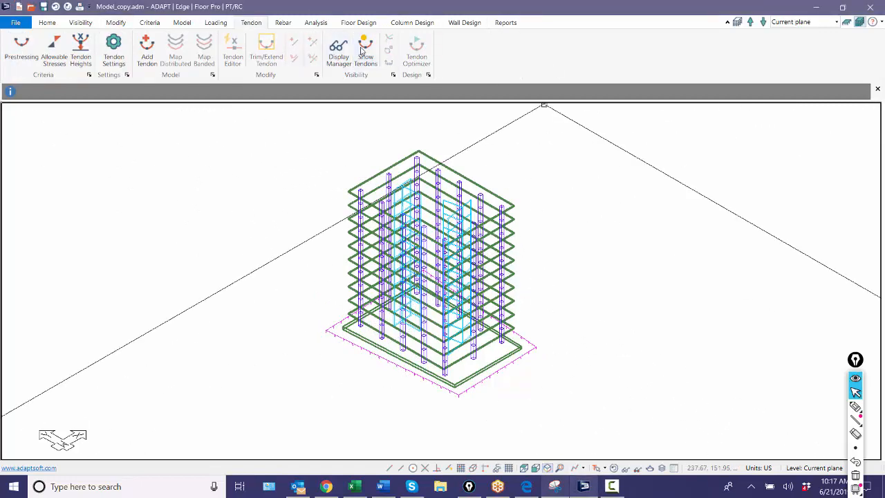
{"action": "left_click", "coordinate": [361, 52]}
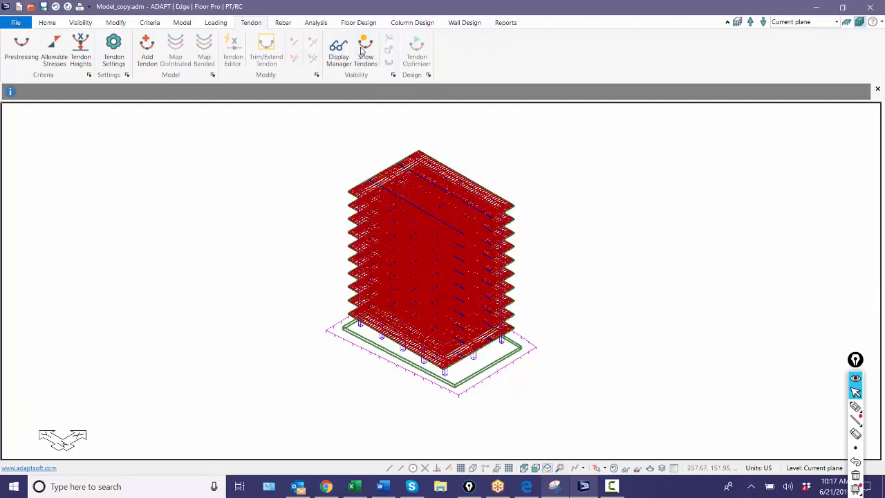
{"action": "left_click", "coordinate": [361, 52]}
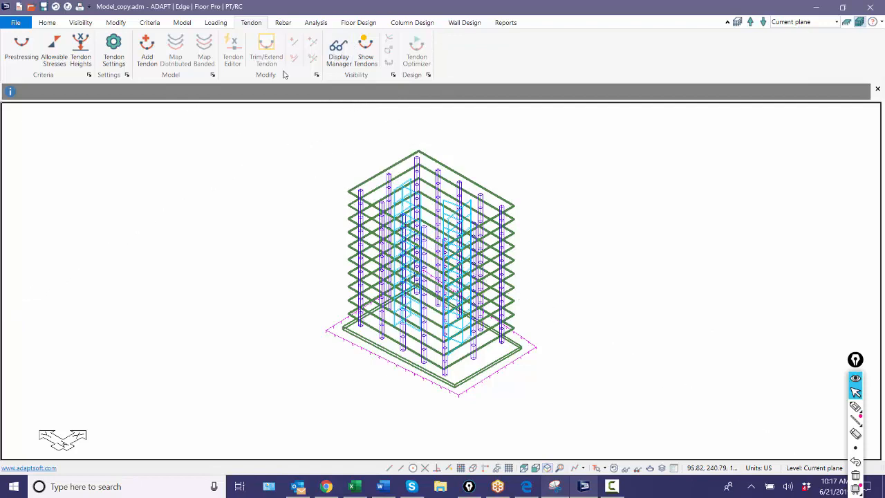
Turn a floor design strip display option on and off, and inspect the whole building model
{"action": "left_click", "coordinate": [349, 23]}
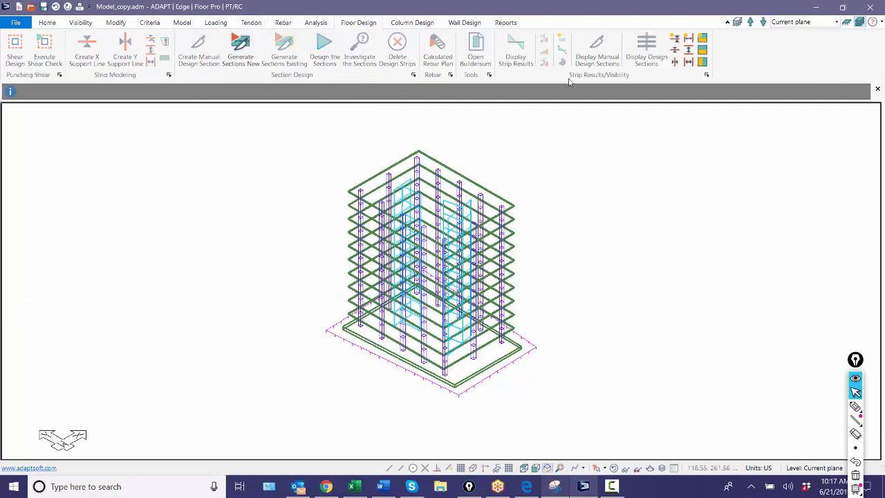
{"action": "left_click", "coordinate": [674, 50]}
{"action": "left_click", "coordinate": [674, 50]}
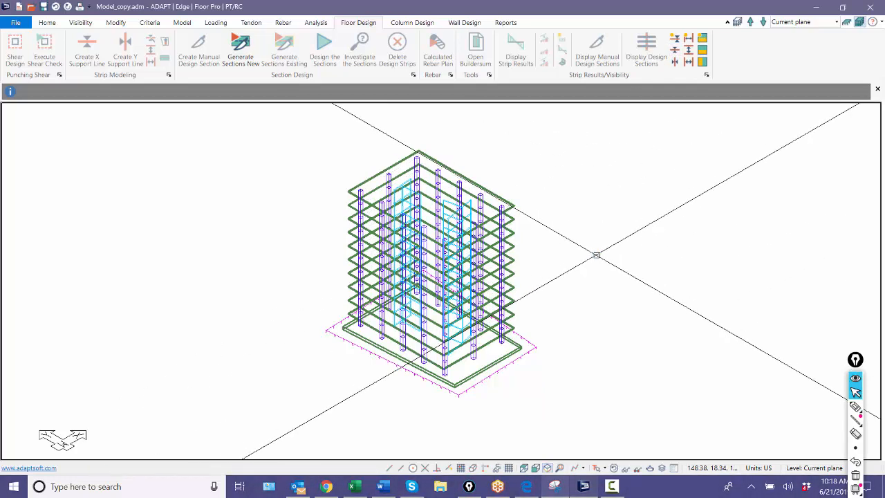
{"action": "scroll", "coordinate": [597, 253], "scroll_direction": "up", "scroll_amount": 1}
{"action": "middle_click_drag", "start_coordinate": [596, 253], "coordinate": [573, 257]}
{"action": "scroll", "coordinate": [360, 270], "scroll_direction": "down", "scroll_amount": 1}
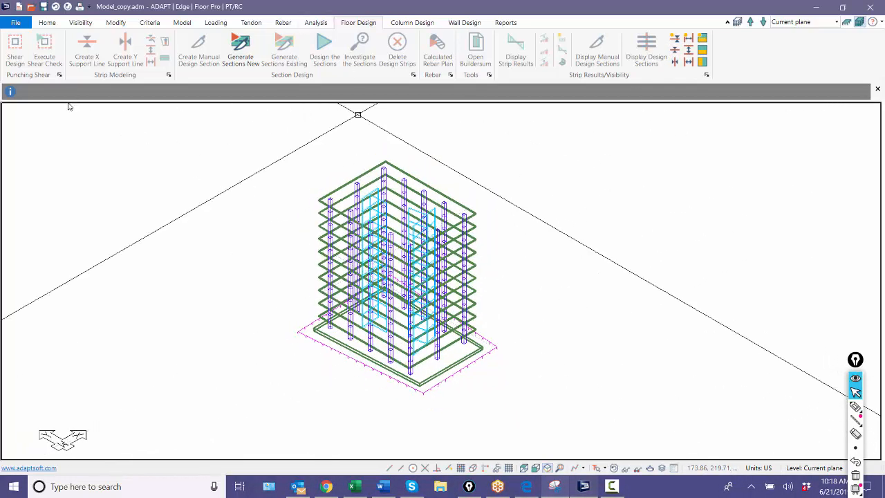
Export all levels of the building model to an INP file named model1 in the Builder Models folder
{"action": "left_click", "coordinate": [17, 22]}
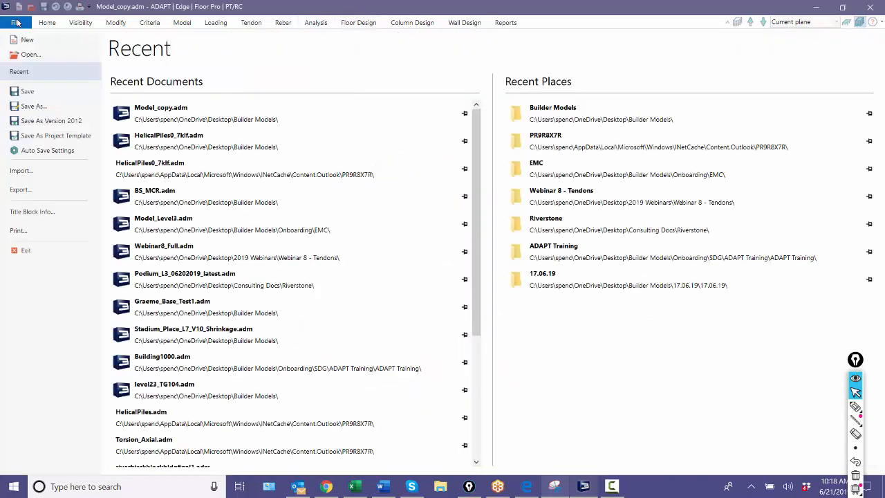
{"action": "left_click", "coordinate": [48, 188]}
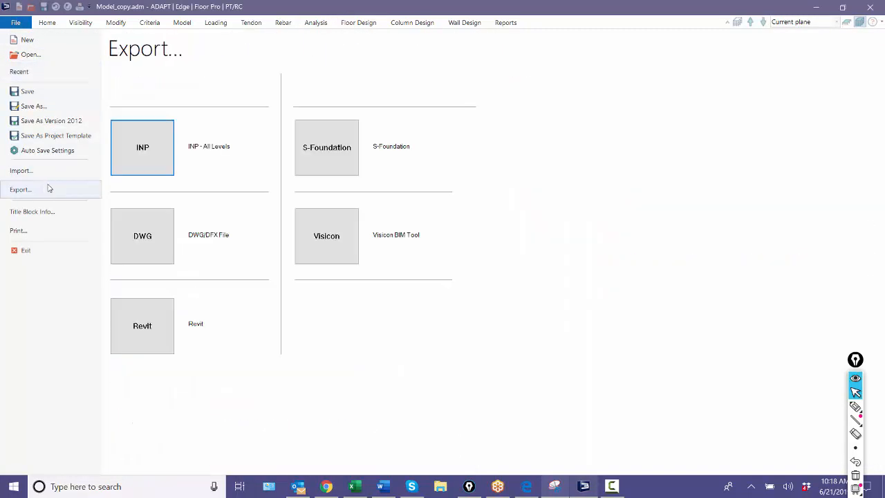
{"action": "left_click", "coordinate": [141, 143]}
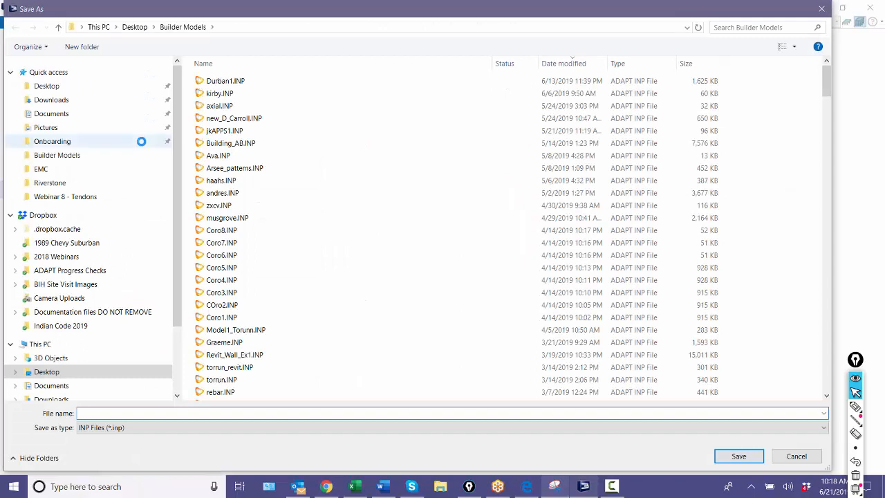
{"action": "type", "text": "model 6"}
{"action": "key", "text": "Return"}
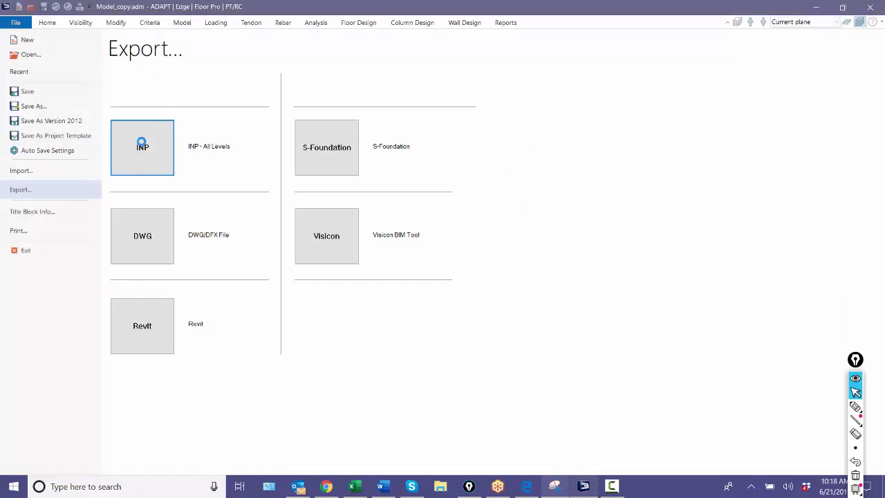
Return from the export page to the model view and close the program
{"action": "left_click", "coordinate": [815, 7]}
{"action": "left_click", "coordinate": [583, 486]}
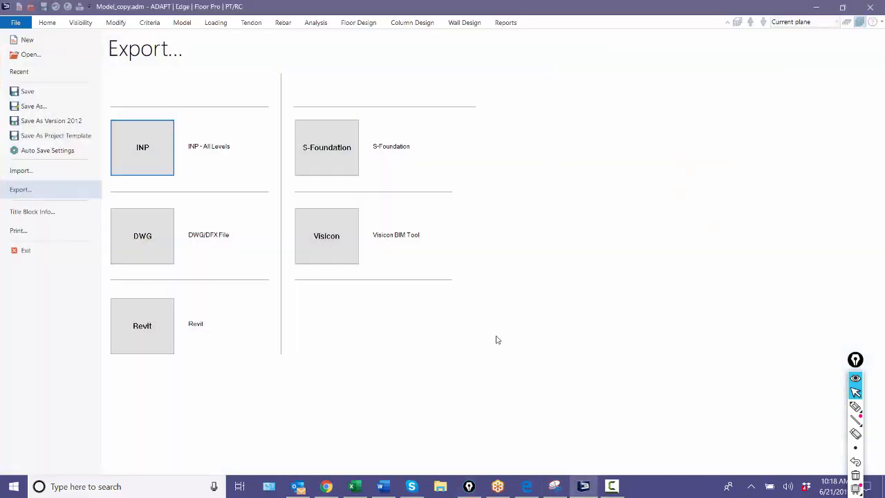
{"action": "left_click", "coordinate": [46, 22]}
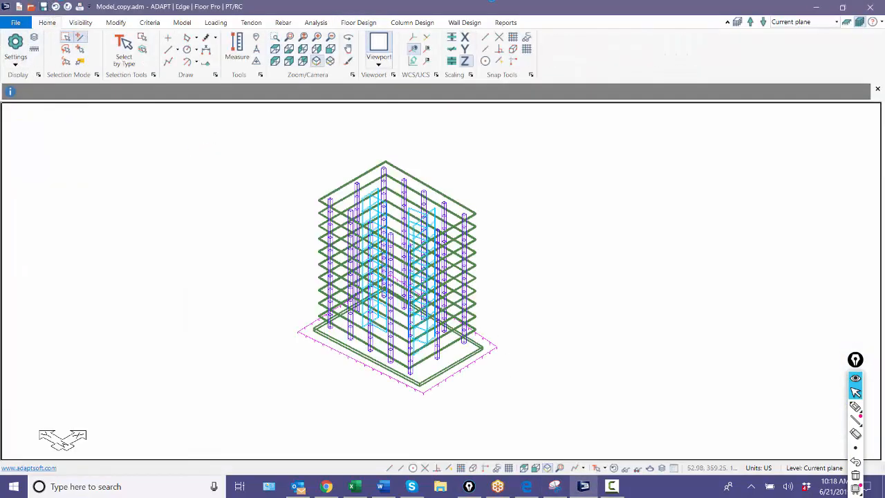
{"action": "left_click", "coordinate": [868, 7]}
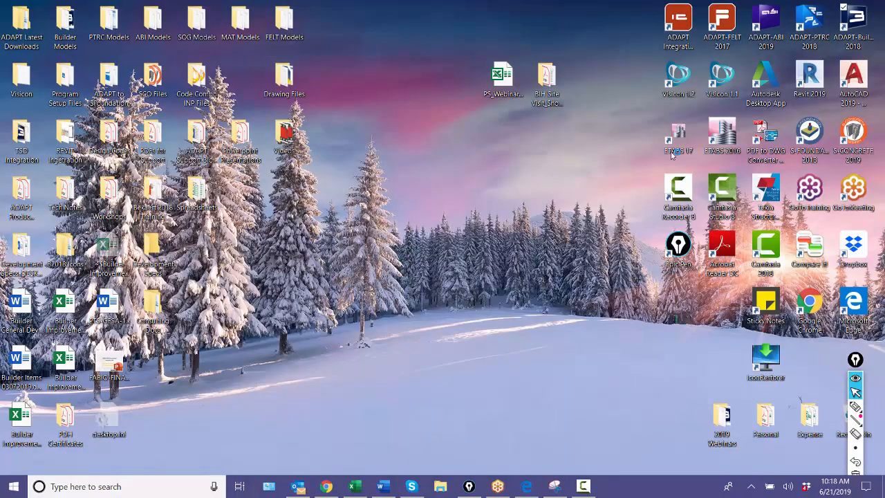
Start ADAPT-Builder 2018 in Edge and Floor Pro mode, and load model1.INP for import
{"action": "double_click", "coordinate": [855, 34]}
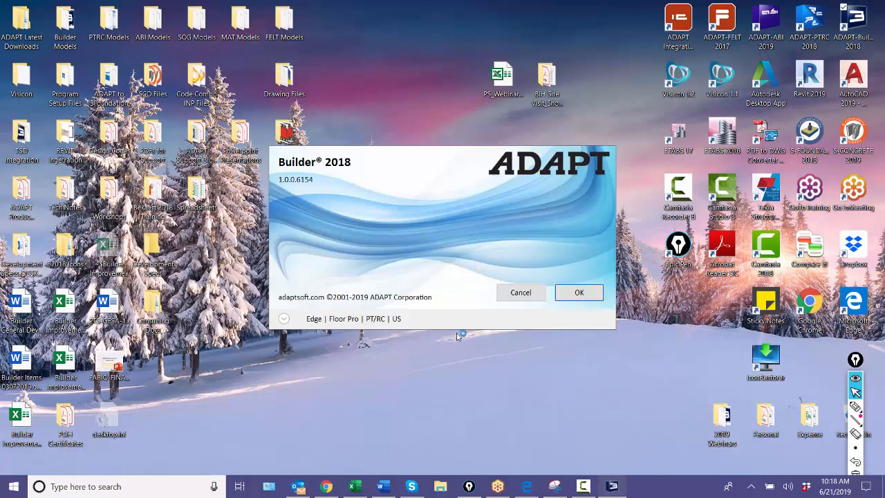
{"action": "left_click", "coordinate": [559, 296]}
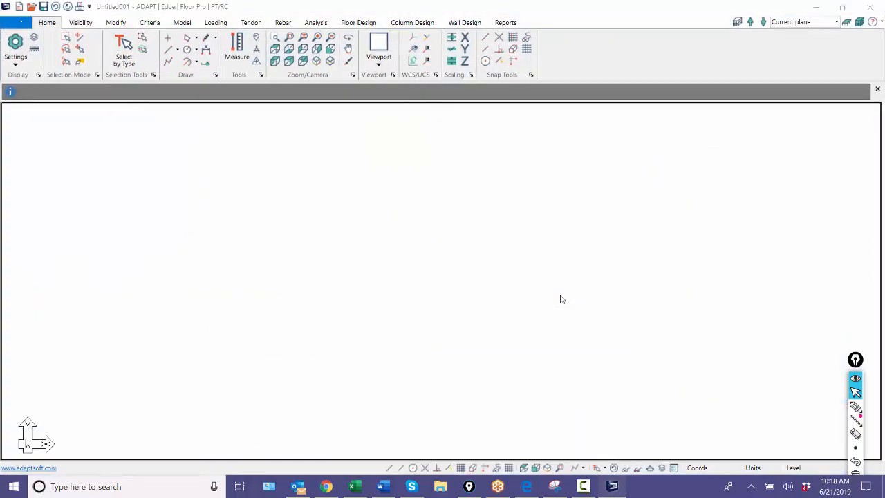
{"action": "left_click", "coordinate": [15, 23]}
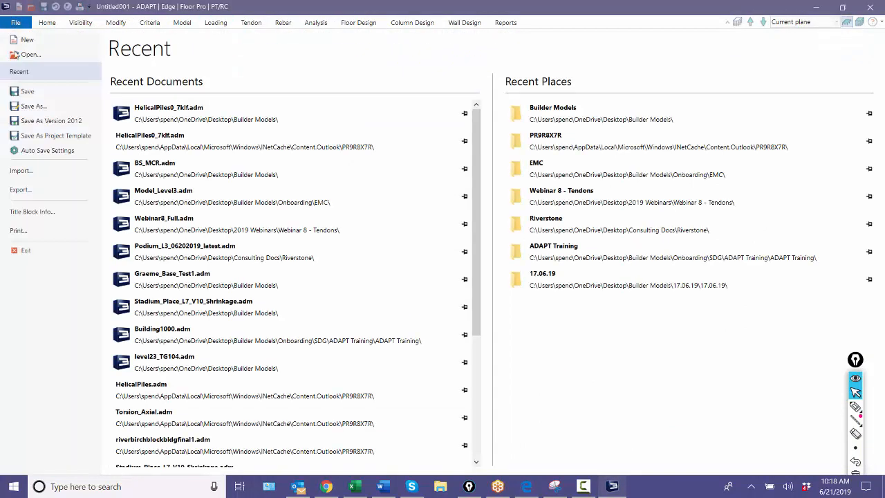
{"action": "left_click", "coordinate": [25, 171]}
{"action": "left_click", "coordinate": [152, 150]}
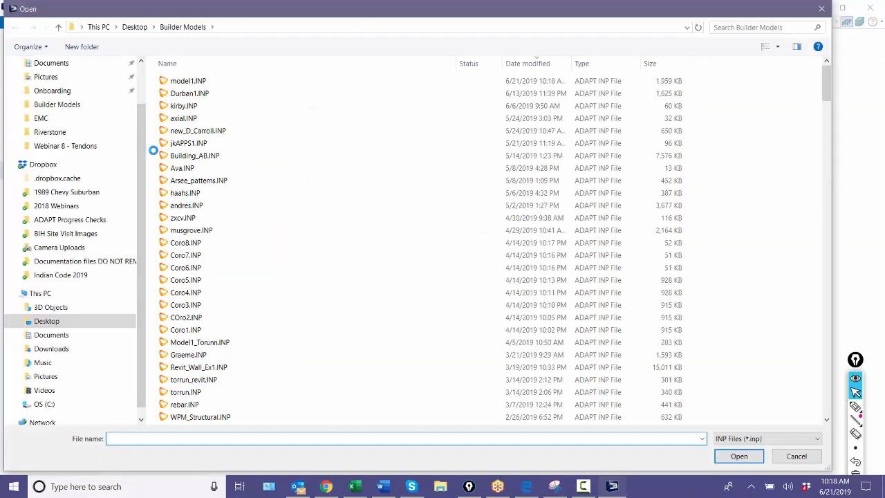
{"action": "double_click", "coordinate": [202, 81]}
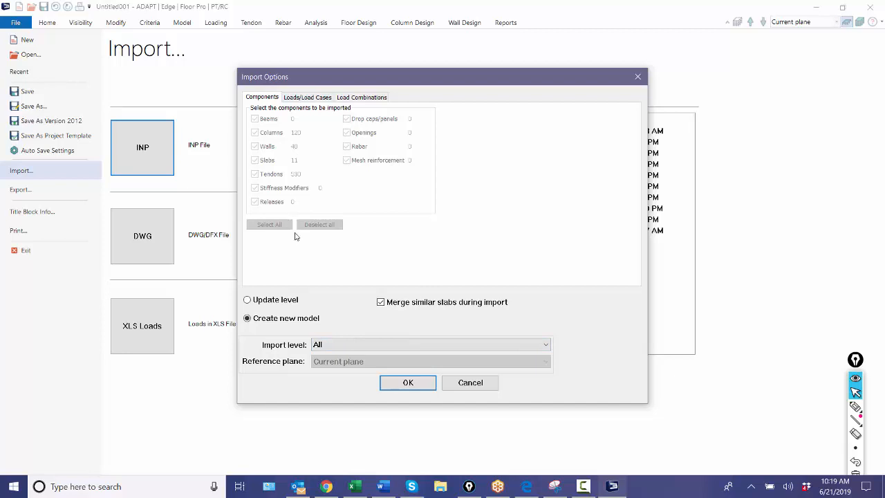
Try to import only the Bottom plane level as a new model, and close the program
{"action": "left_click", "coordinate": [357, 345]}
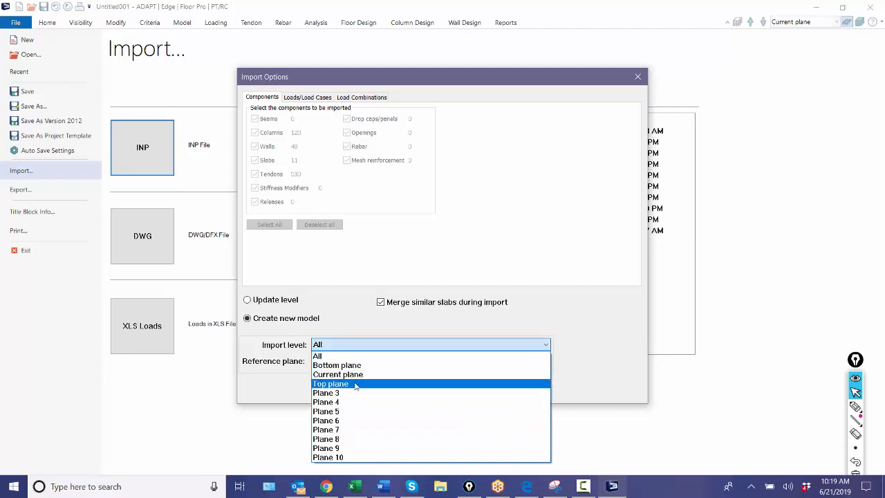
{"action": "left_click", "coordinate": [356, 365]}
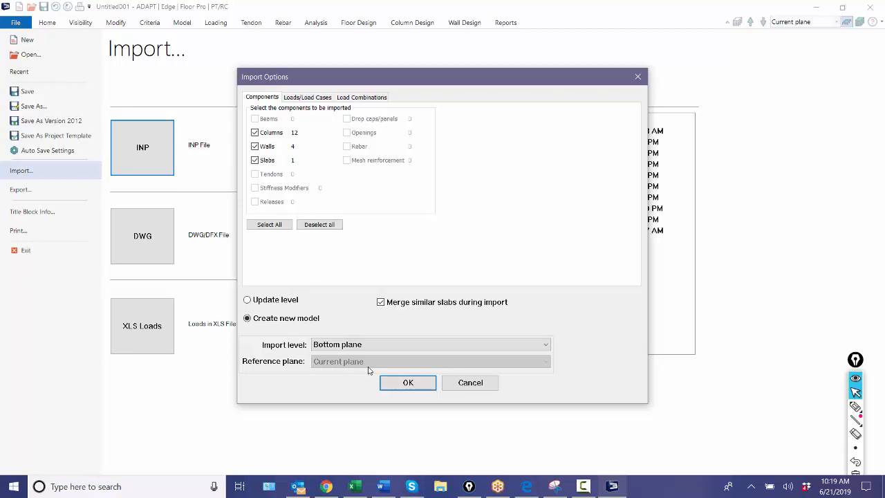
{"action": "left_click", "coordinate": [408, 382]}
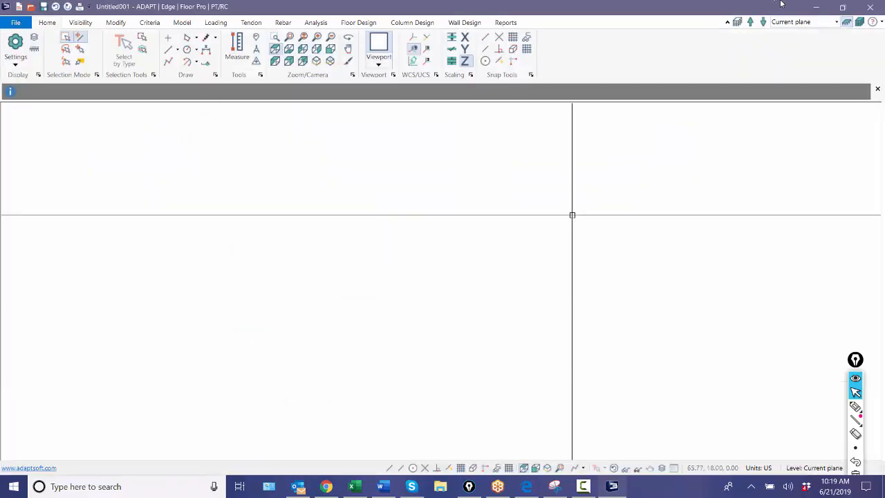
{"action": "left_click", "coordinate": [869, 6]}
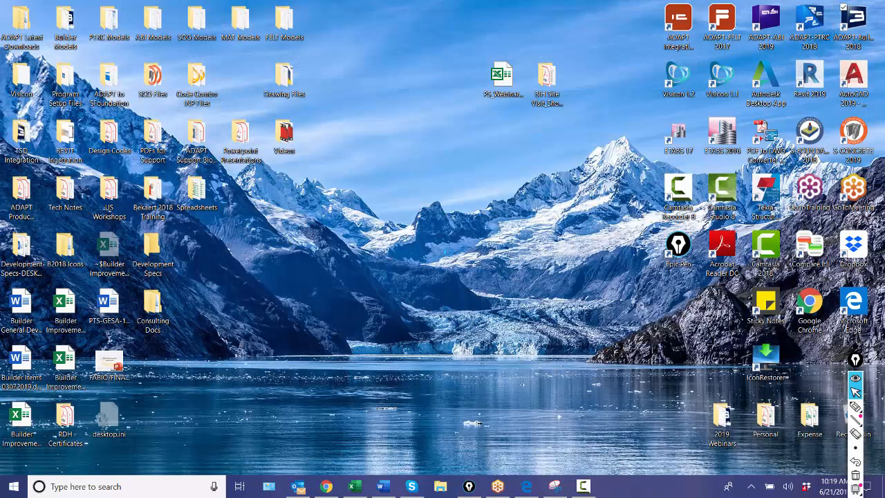
Start ADAPT-Builder 2018 with Edge and MAT active, in PT/RC mode and US units
{"action": "left_click", "coordinate": [283, 318]}
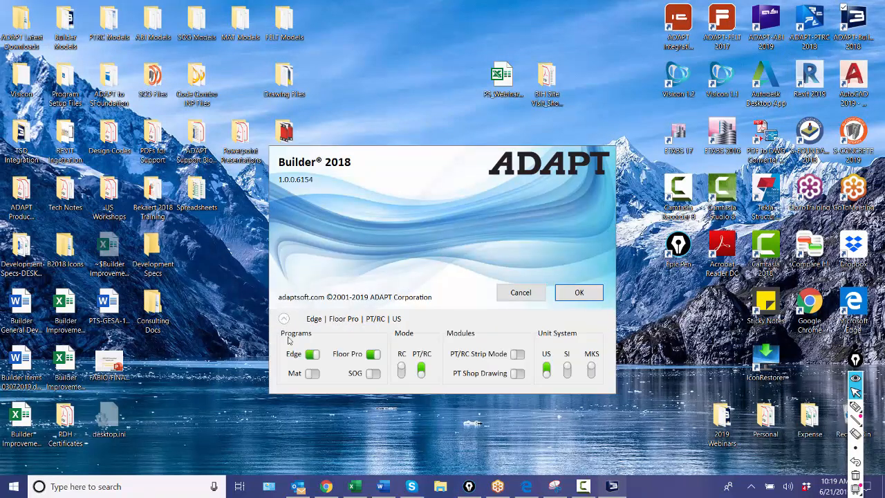
{"action": "left_click", "coordinate": [311, 374]}
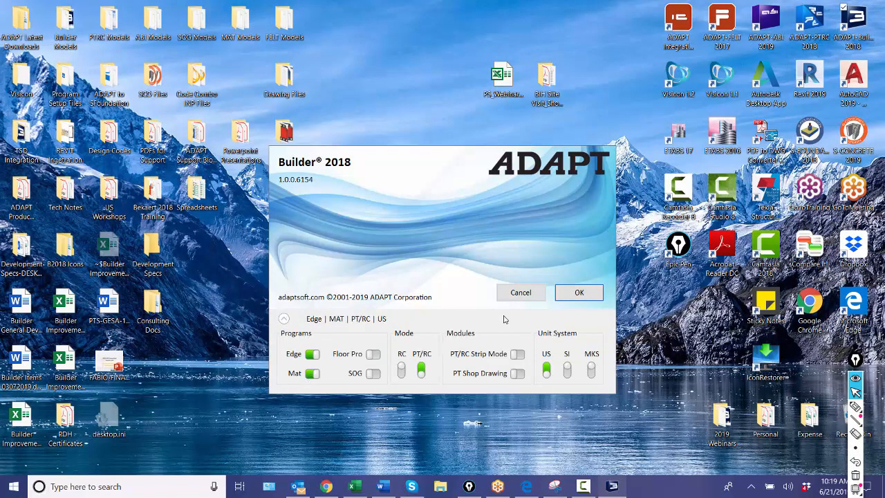
{"action": "left_click", "coordinate": [578, 292]}
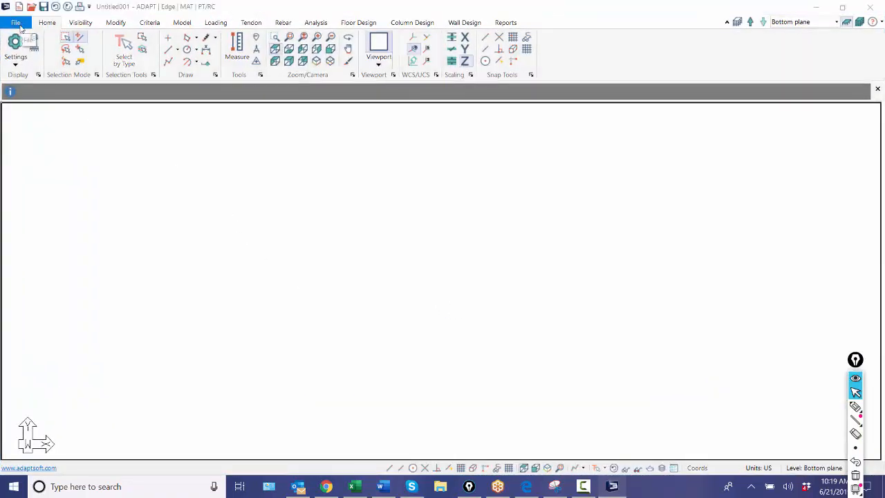
Load the exported model1.INP from the Builder Models folder for import
{"action": "left_click", "coordinate": [16, 23]}
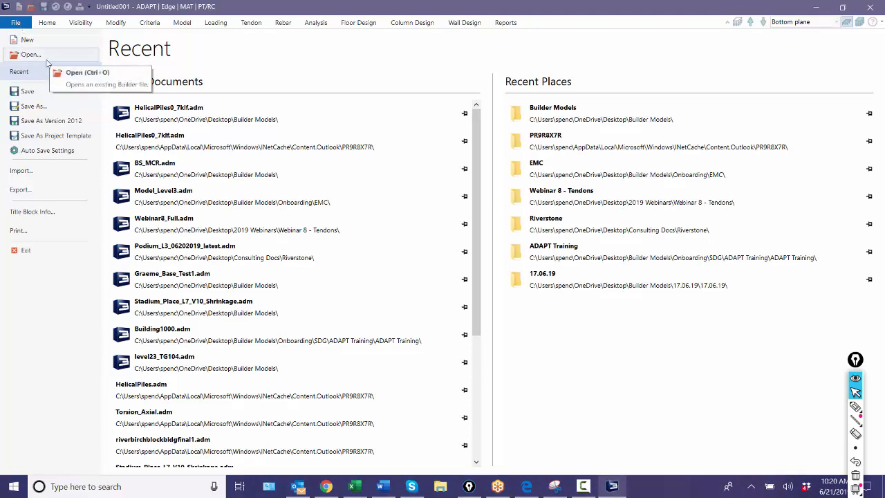
{"action": "left_click", "coordinate": [22, 171]}
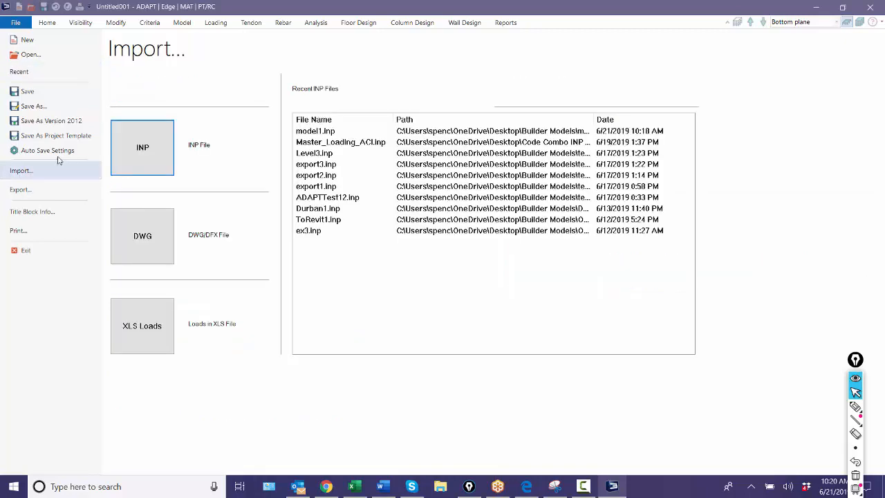
{"action": "left_click", "coordinate": [138, 159]}
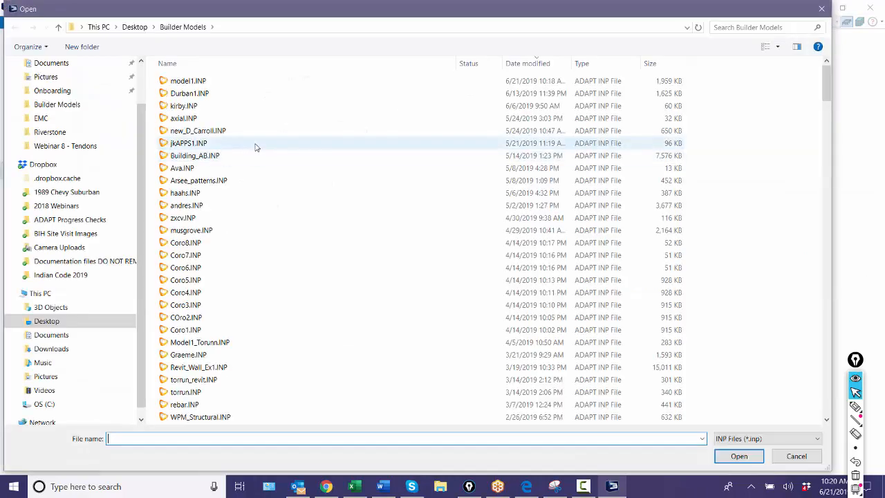
{"action": "double_click", "coordinate": [198, 83]}
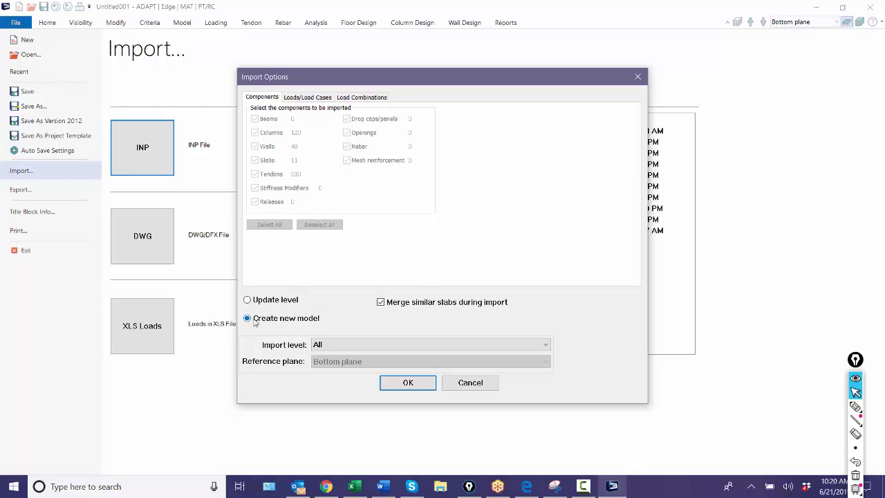
Set the import level to Bottom plane, try the Update level option, and go back to Create new model
{"action": "left_click", "coordinate": [327, 344]}
{"action": "left_click", "coordinate": [332, 365]}
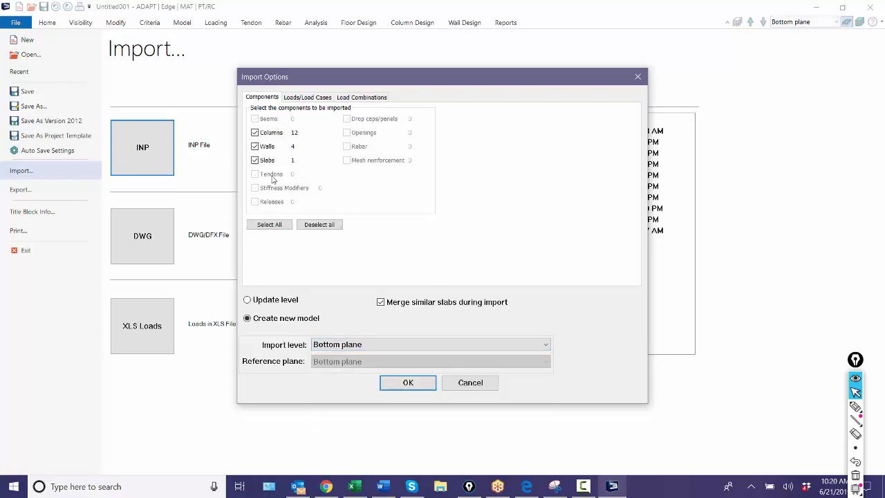
{"action": "left_click", "coordinate": [358, 345]}
{"action": "left_click", "coordinate": [345, 352]}
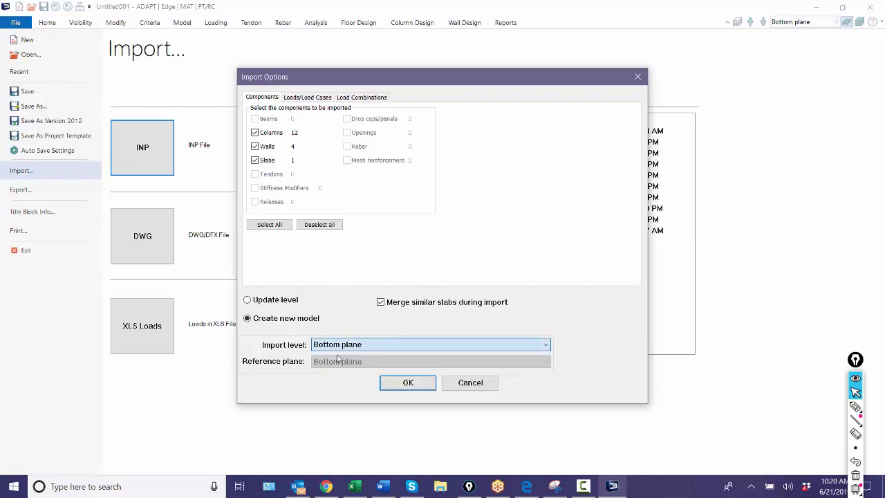
{"action": "left_click", "coordinate": [273, 299]}
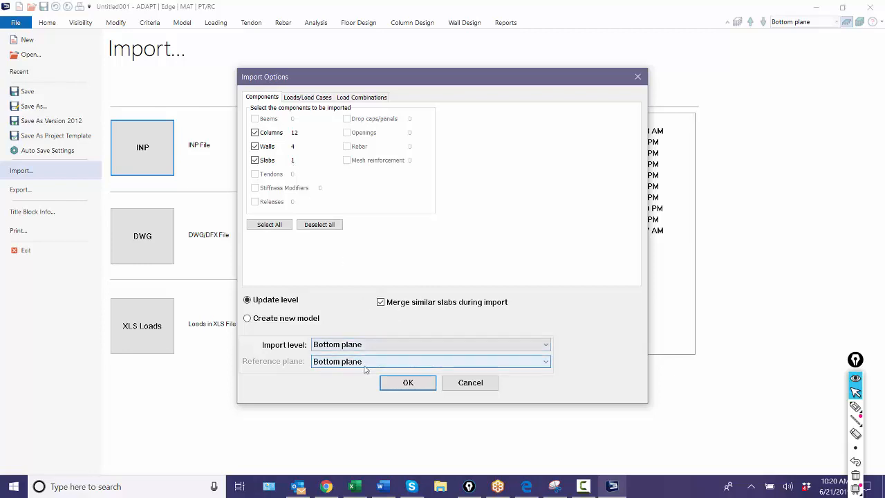
{"action": "left_click", "coordinate": [275, 320]}
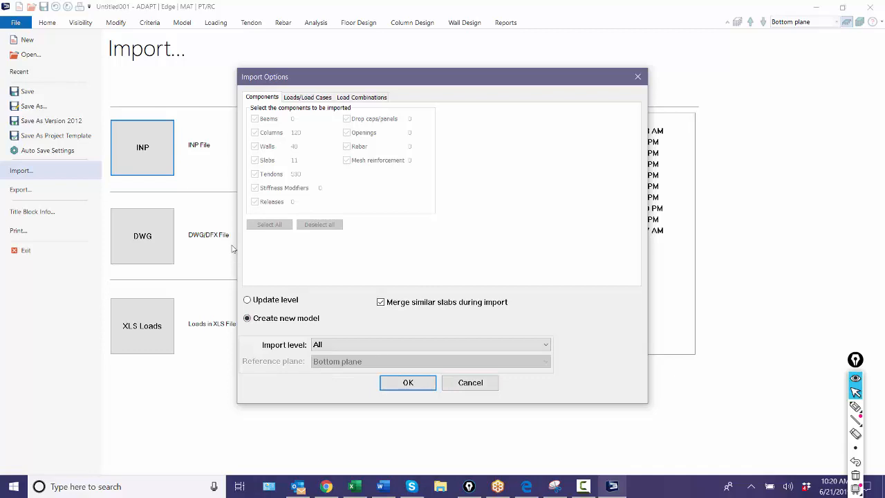
{"action": "left_click", "coordinate": [344, 345]}
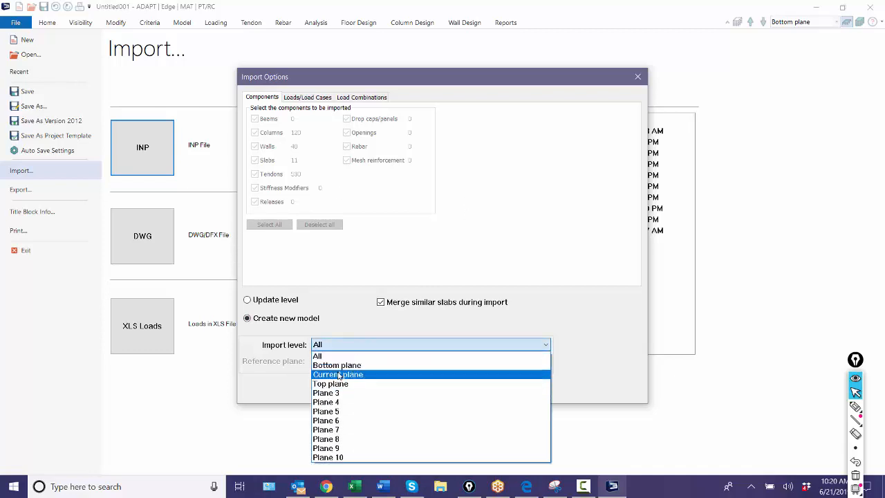
{"action": "left_click", "coordinate": [337, 365]}
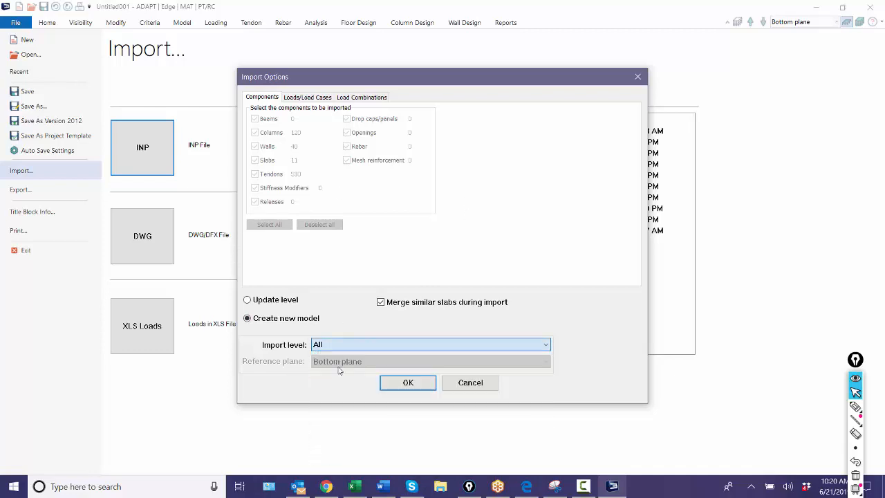
{"action": "left_click", "coordinate": [456, 385]}
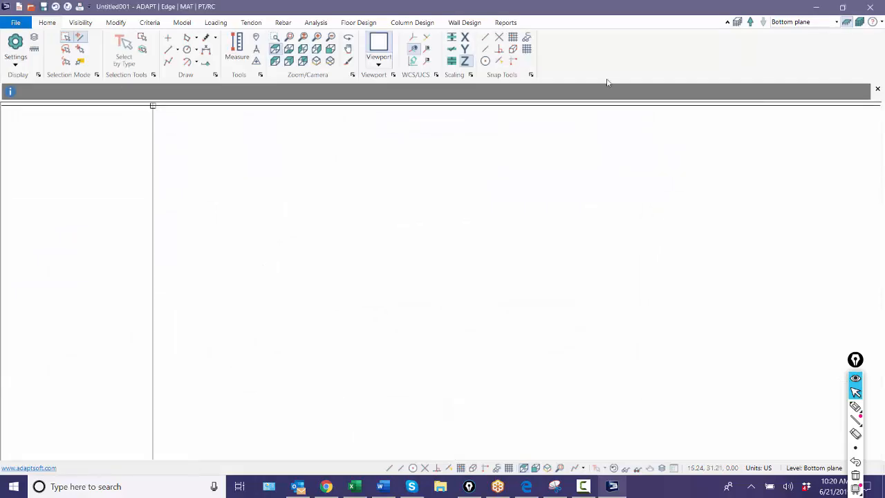
Make Current plane the active level, and load model1.INP from the Builder Models folder for import
{"action": "left_click", "coordinate": [751, 23]}
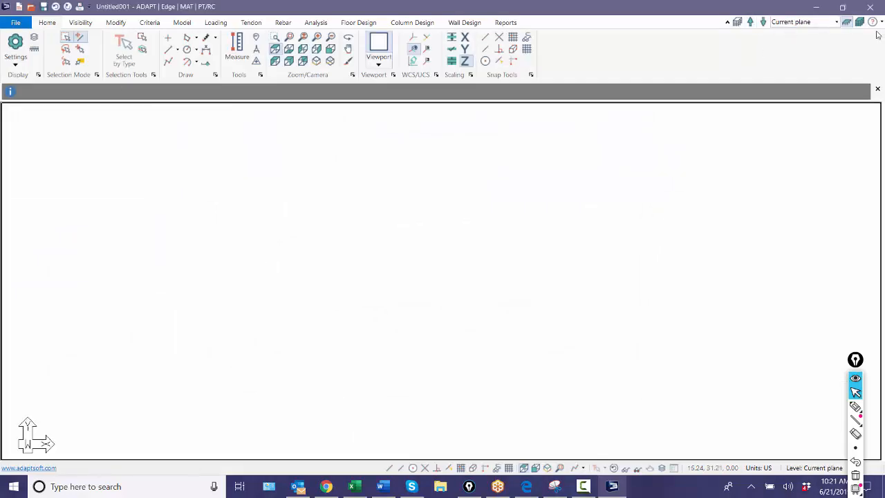
{"action": "left_click", "coordinate": [17, 23]}
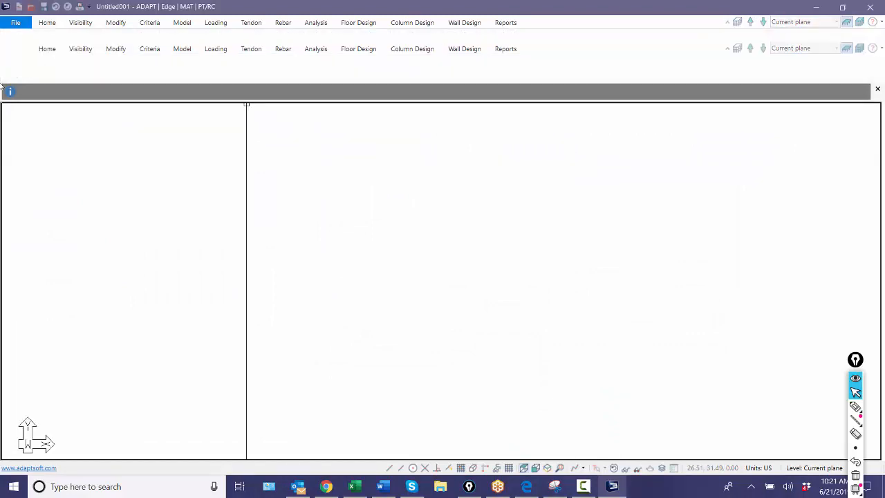
{"action": "left_click", "coordinate": [21, 177]}
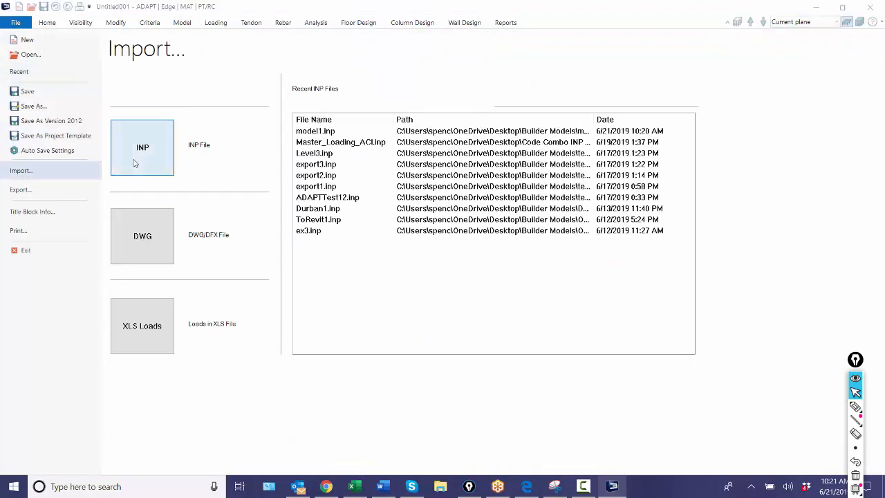
{"action": "left_click", "coordinate": [134, 162]}
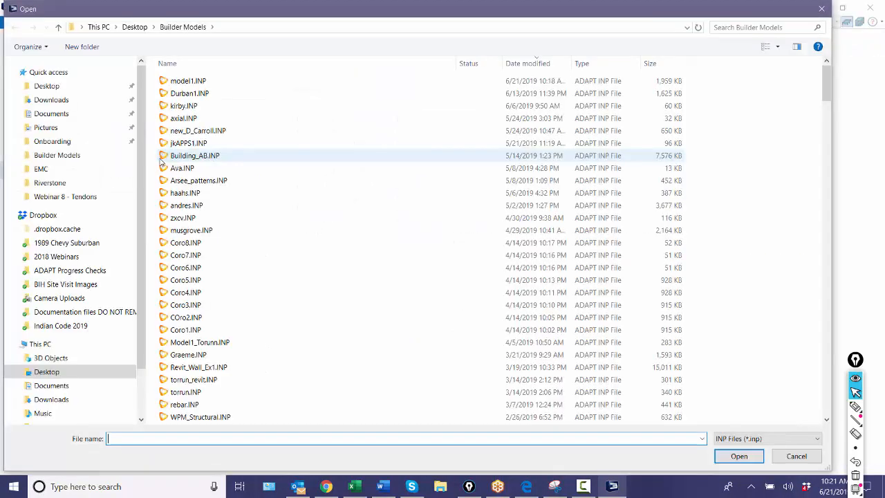
{"action": "double_click", "coordinate": [183, 81]}
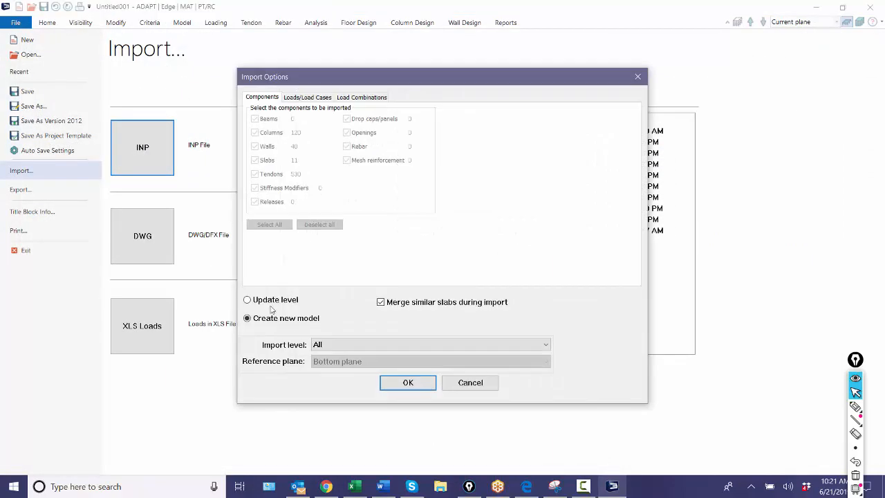
Try the Bottom plane import level with Update level and its reference plane choices, and return to Create new model
{"action": "left_click", "coordinate": [340, 346]}
{"action": "left_click", "coordinate": [336, 364]}
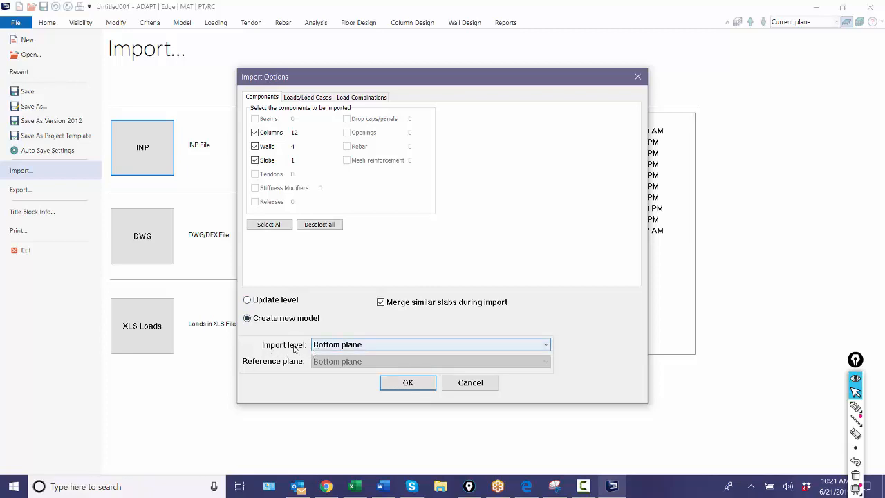
{"action": "left_click", "coordinate": [296, 299]}
{"action": "left_click", "coordinate": [323, 365]}
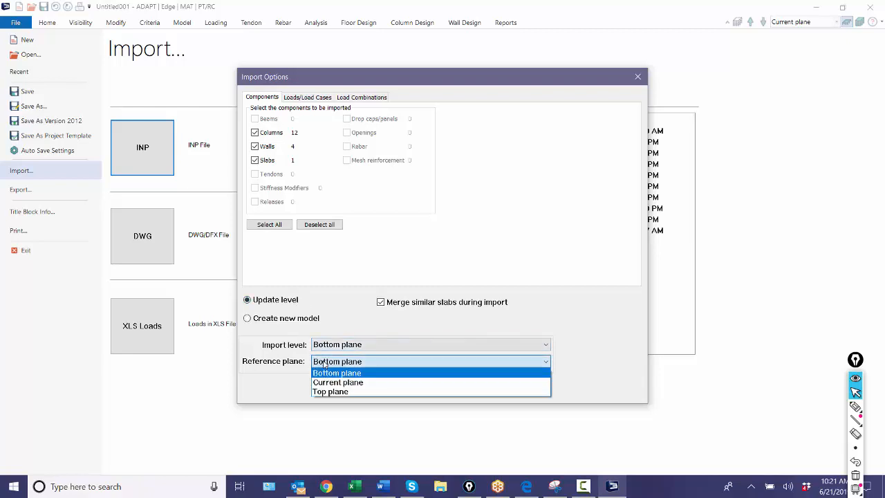
{"action": "left_click", "coordinate": [338, 311]}
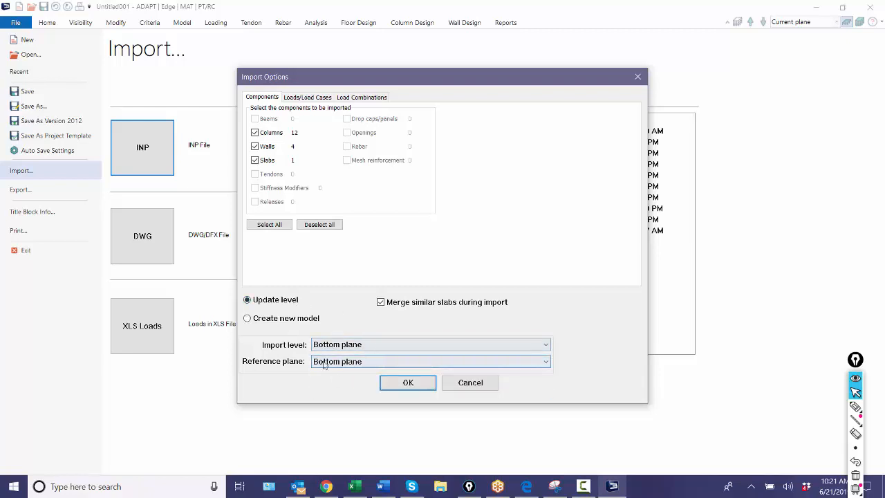
{"action": "left_click", "coordinate": [275, 319]}
Review the load combination options, and set the Dead_load and Live_load cases to import as Applied force only
{"action": "left_click", "coordinate": [305, 98]}
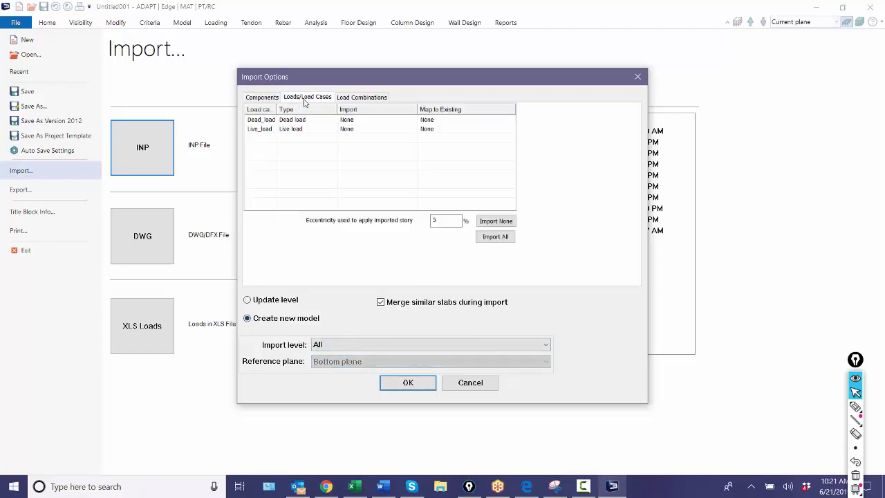
{"action": "left_click", "coordinate": [363, 97]}
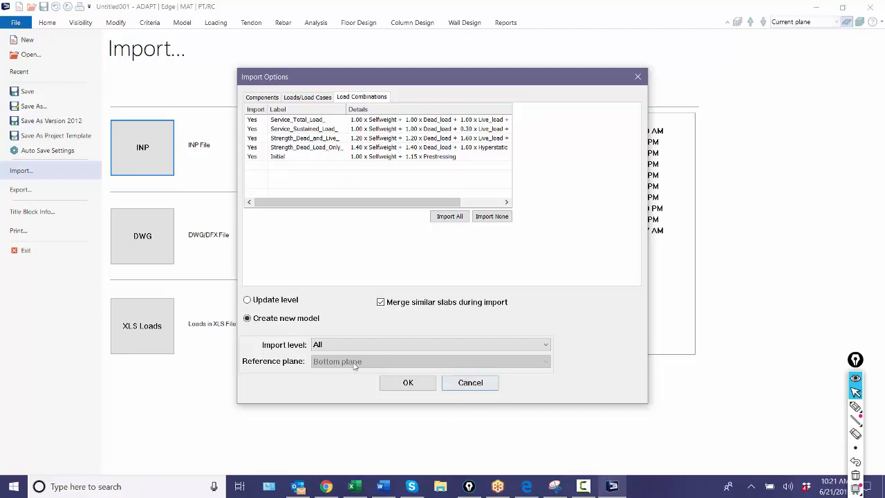
{"action": "left_click", "coordinate": [257, 97]}
{"action": "left_click", "coordinate": [306, 98]}
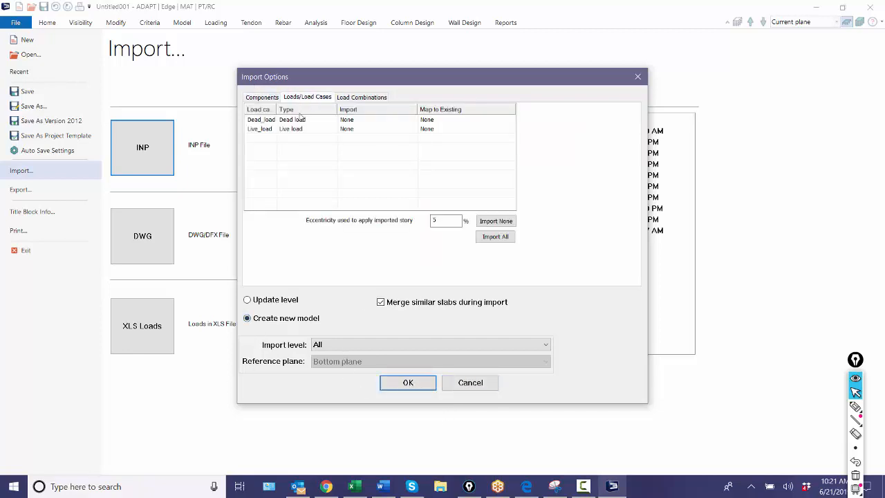
{"action": "left_click", "coordinate": [361, 121]}
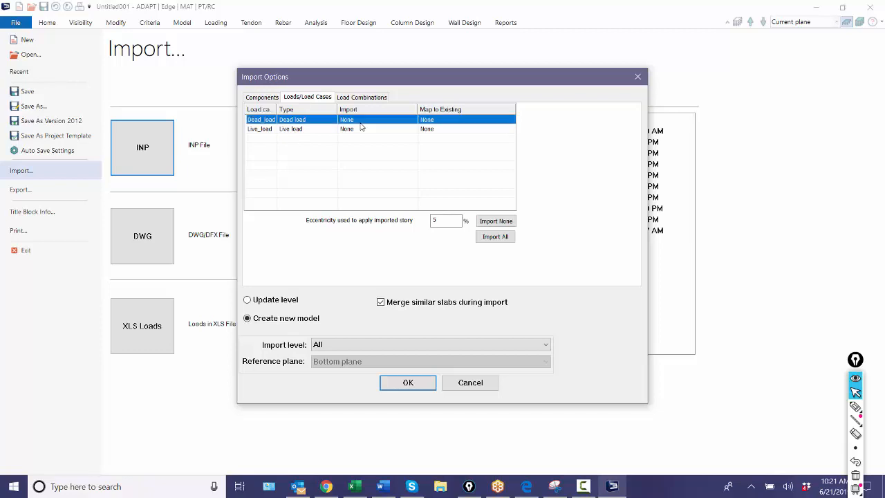
{"action": "left_click", "coordinate": [360, 122]}
{"action": "left_click", "coordinate": [360, 121]}
{"action": "left_click", "coordinate": [361, 138]}
{"action": "left_click", "coordinate": [365, 130]}
{"action": "left_click", "coordinate": [366, 130]}
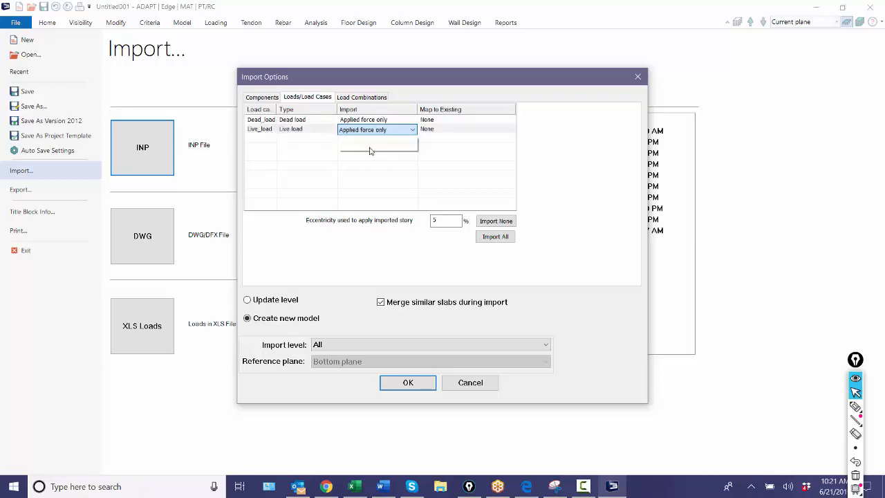
{"action": "left_click", "coordinate": [369, 146]}
Map the imported Dead_load case to the existing Dead load, and choose an existing load case for Live_load
{"action": "left_click", "coordinate": [439, 122]}
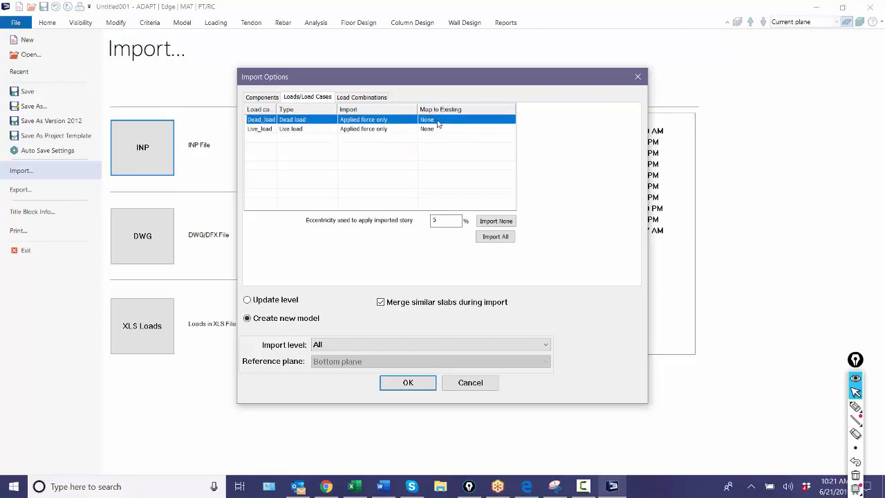
{"action": "left_click", "coordinate": [439, 122]}
{"action": "left_click", "coordinate": [437, 137]}
{"action": "left_click", "coordinate": [432, 130]}
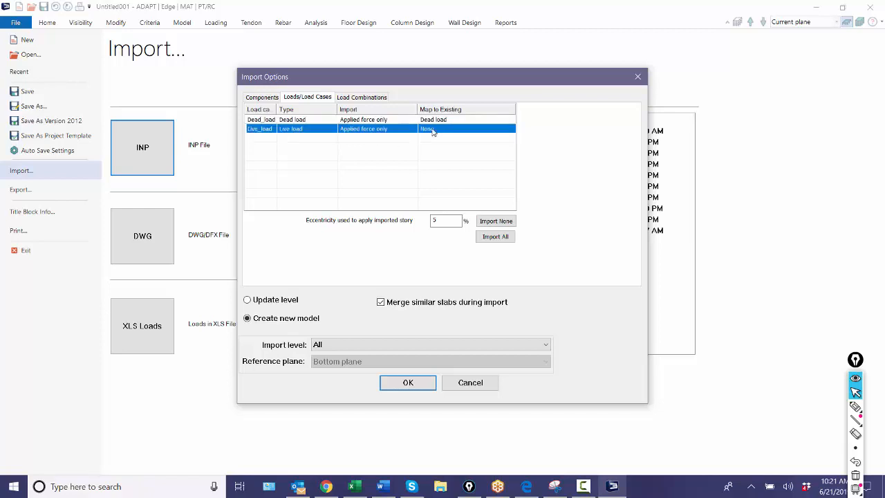
{"action": "left_click", "coordinate": [431, 130]}
{"action": "left_click", "coordinate": [431, 129]}
{"action": "left_click", "coordinate": [435, 147]}
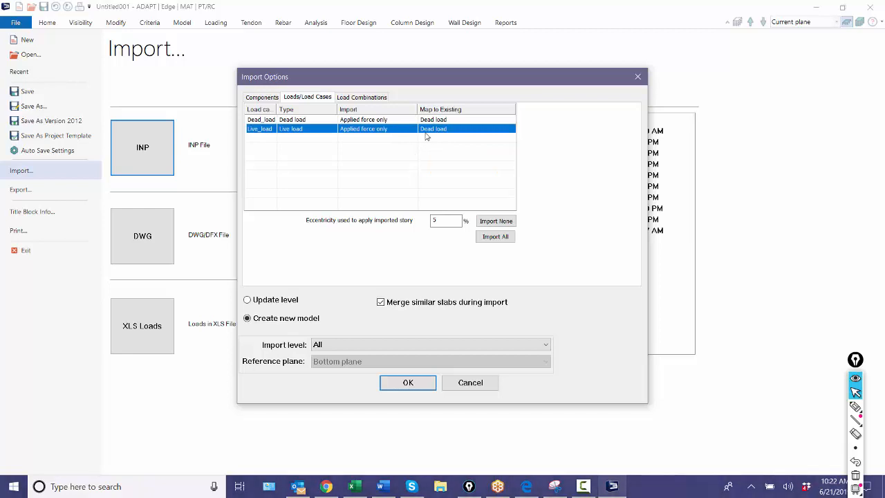
{"action": "left_click", "coordinate": [429, 131]}
{"action": "left_click", "coordinate": [430, 151]}
{"action": "left_click", "coordinate": [338, 158]}
Include all load combinations, and import all levels as a new model
{"action": "left_click", "coordinate": [361, 98]}
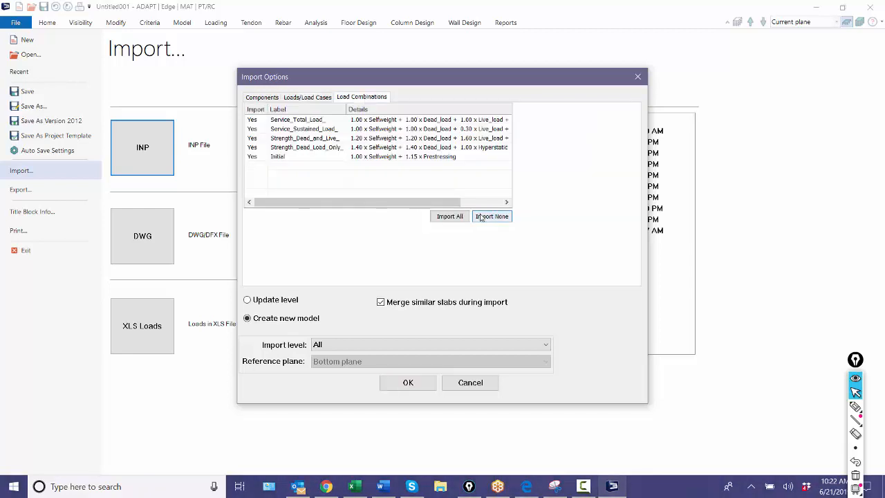
{"action": "left_click", "coordinate": [462, 219]}
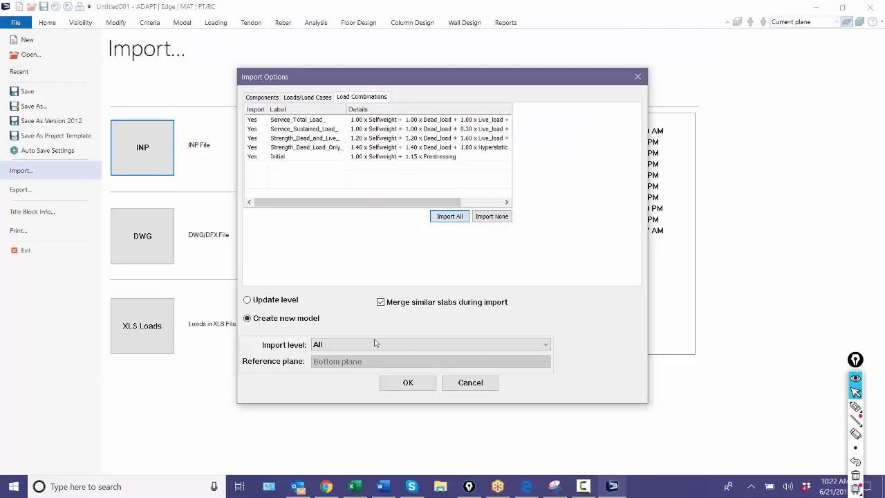
{"action": "left_click", "coordinate": [395, 383]}
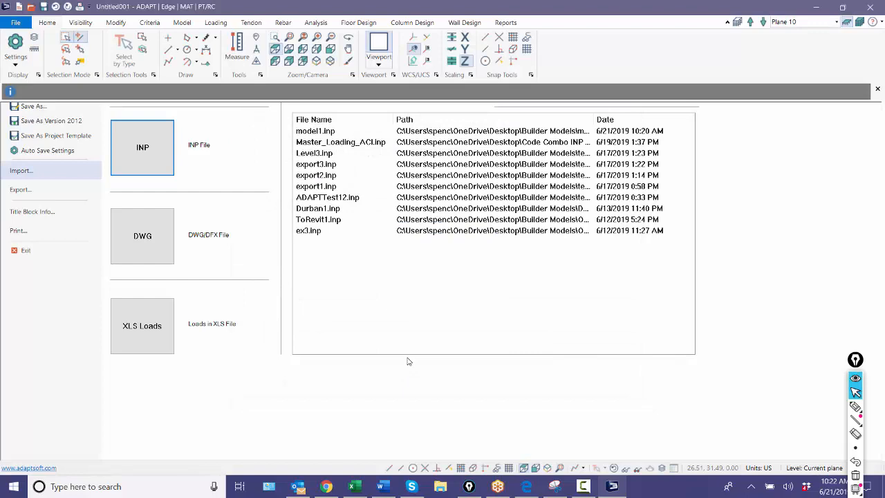
Inspect the imported building in 3D, and reset the model view to its default display
{"action": "middle_click_drag", "start_coordinate": [478, 293], "coordinate": [581, 264]}
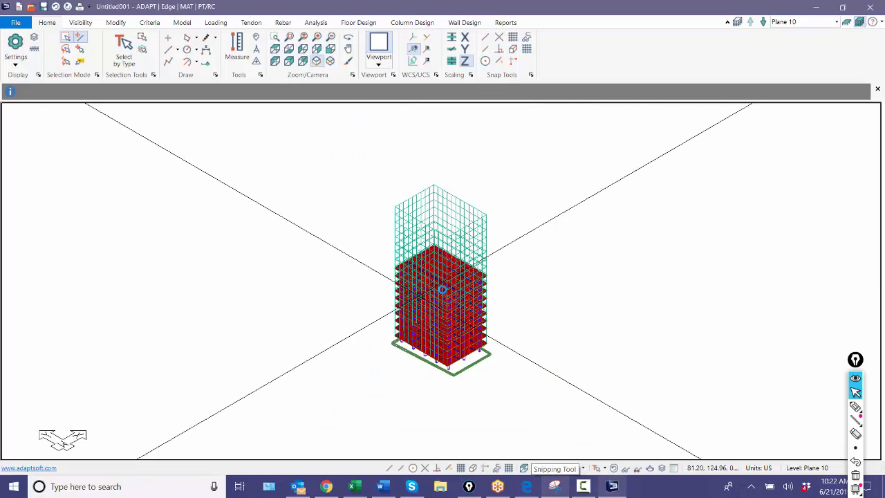
{"action": "scroll", "coordinate": [447, 336], "scroll_direction": "up", "scroll_amount": 2}
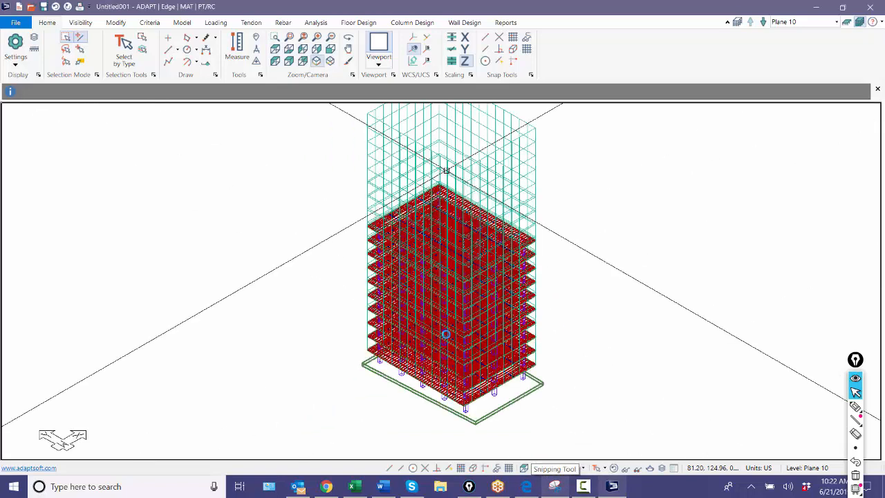
{"action": "scroll", "coordinate": [446, 326], "scroll_direction": "up", "scroll_amount": 2}
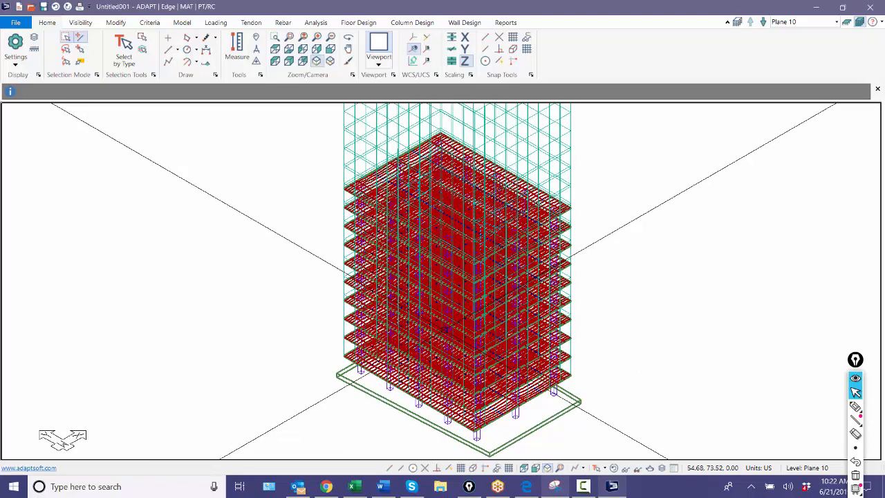
{"action": "left_click", "coordinate": [614, 468]}
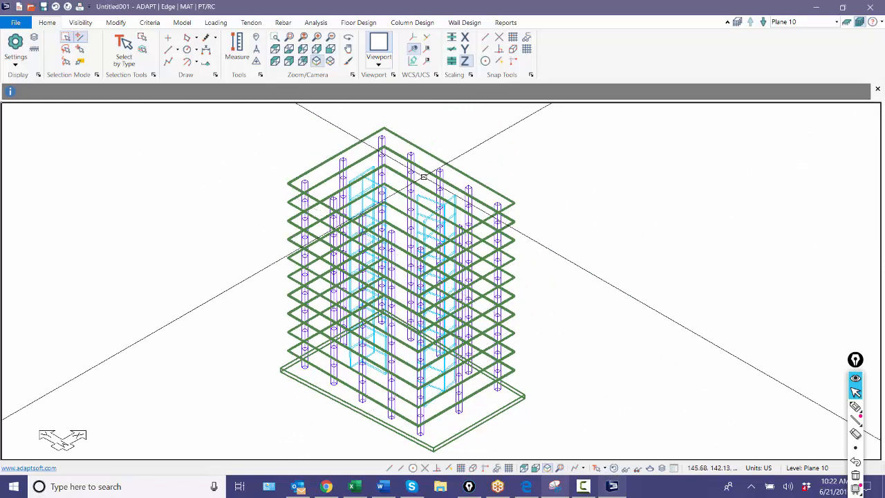
Save the imported model as Model_2 in the Builder Models folder
{"action": "left_click", "coordinate": [10, 23]}
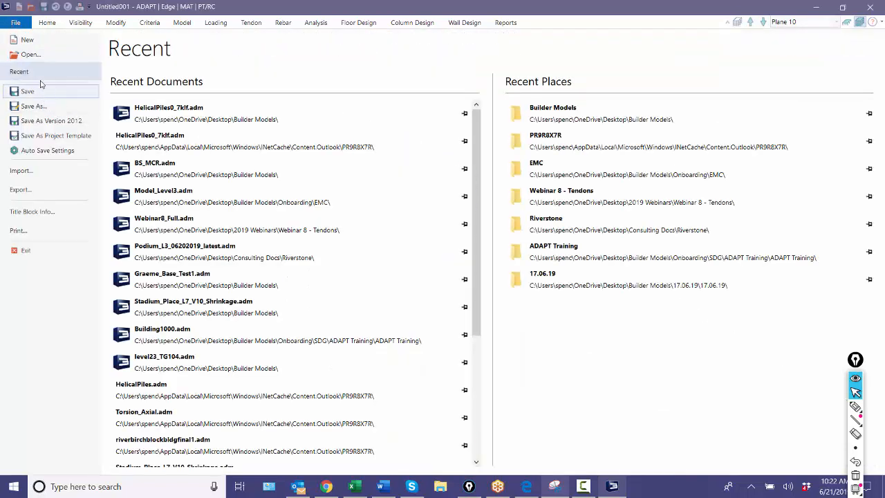
{"action": "left_click", "coordinate": [35, 106]}
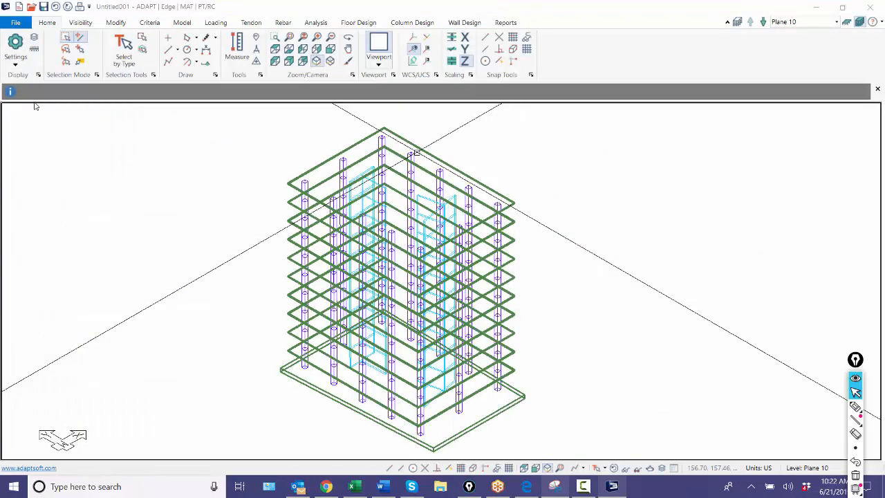
{"action": "type", "text": "Model_"}
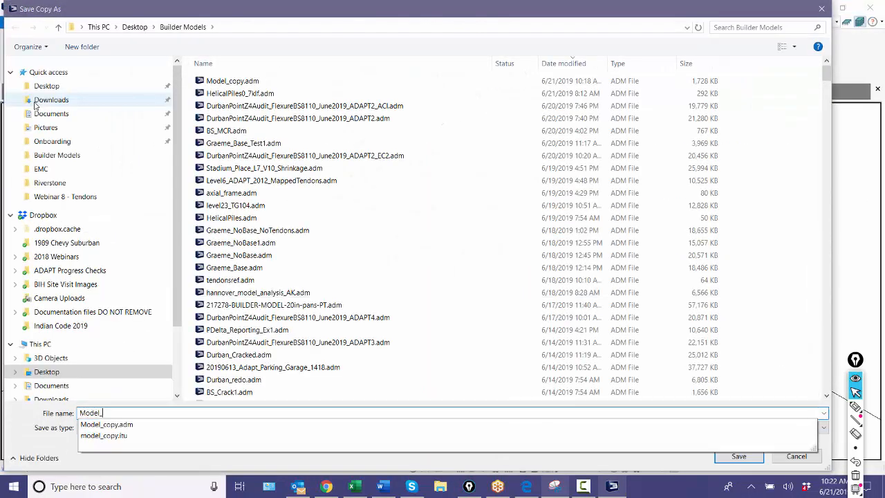
{"action": "type", "text": "2"}
{"action": "key", "text": "Return"}
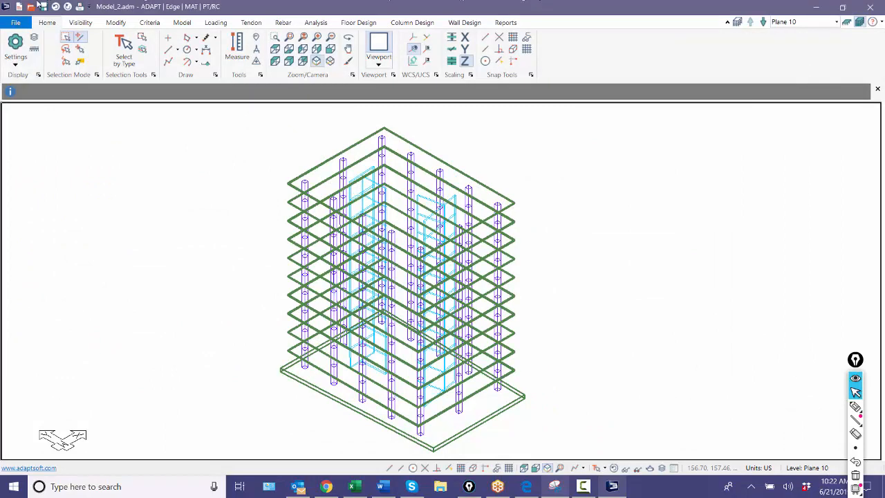
Open Model_copy.adm from the Builder Models folder, and bring the whole building into view
{"action": "left_click", "coordinate": [15, 22]}
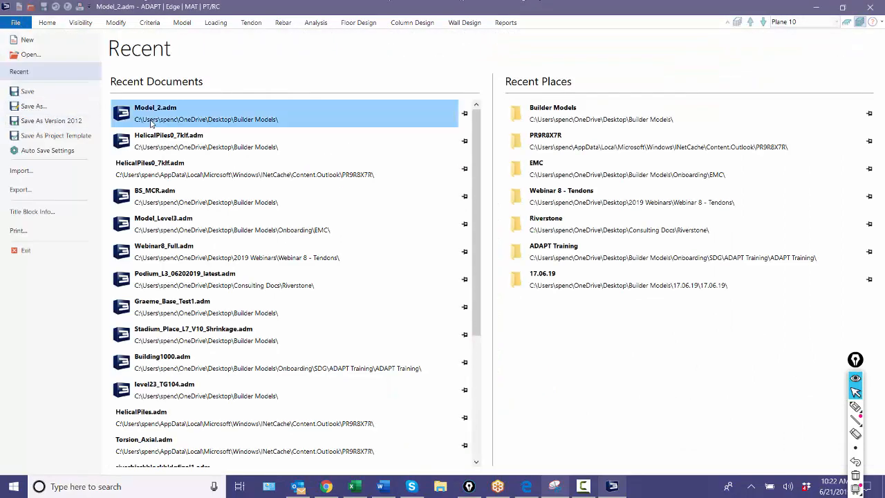
{"action": "left_click", "coordinate": [30, 56]}
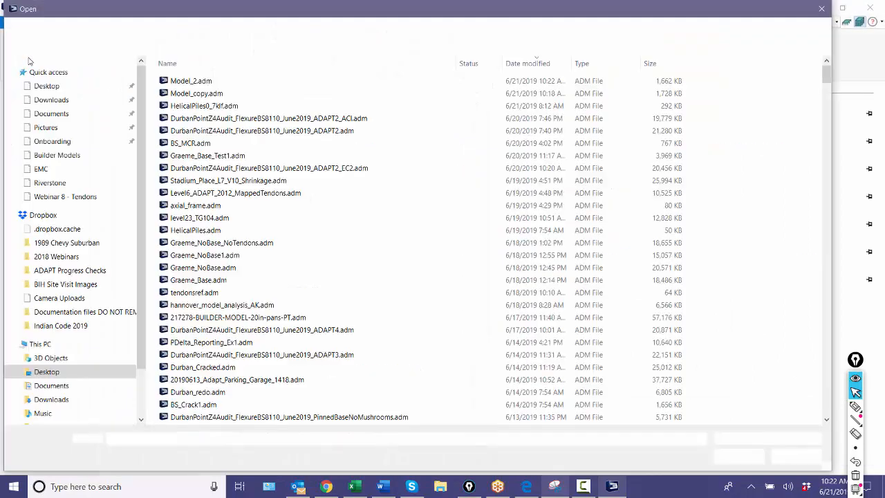
{"action": "double_click", "coordinate": [175, 92]}
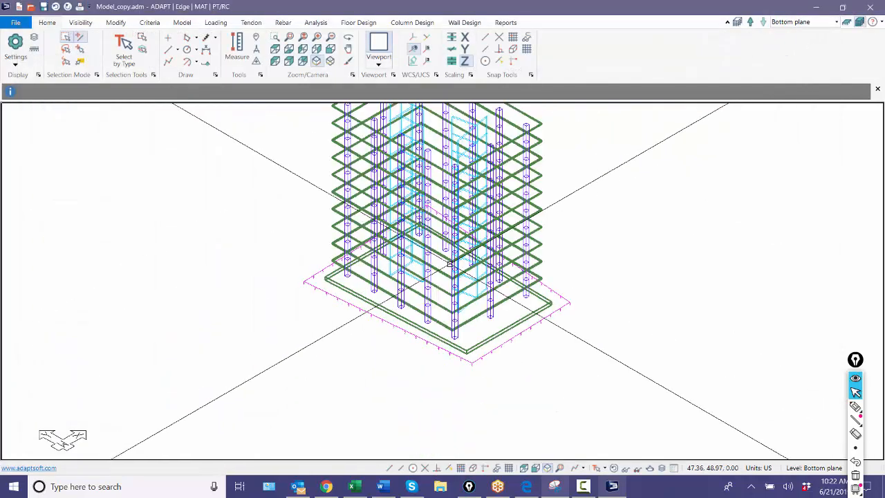
{"action": "middle_click_drag", "start_coordinate": [587, 228], "coordinate": [556, 301]}
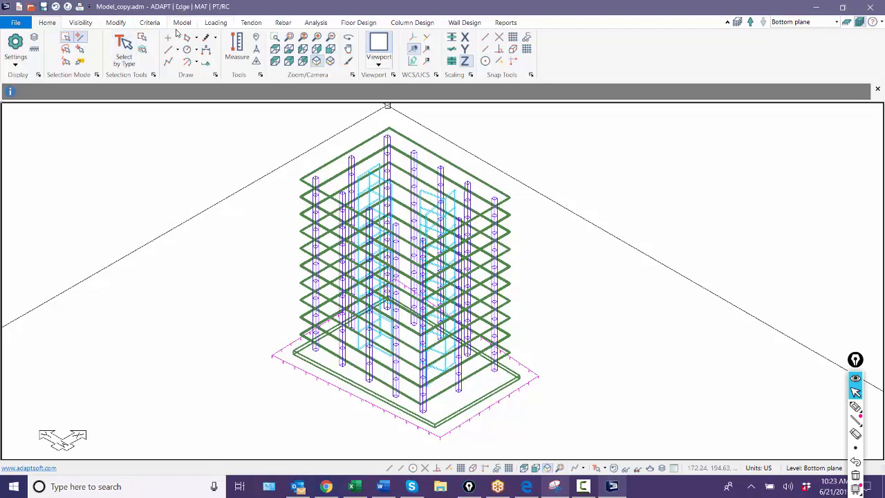
Display the support lines in both the X and Y directions across the model
{"action": "left_click", "coordinate": [88, 26]}
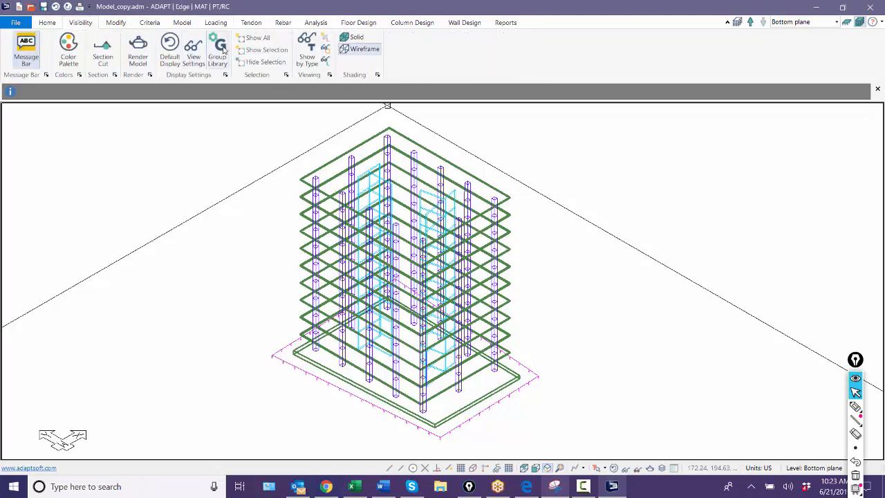
{"action": "left_click", "coordinate": [199, 51]}
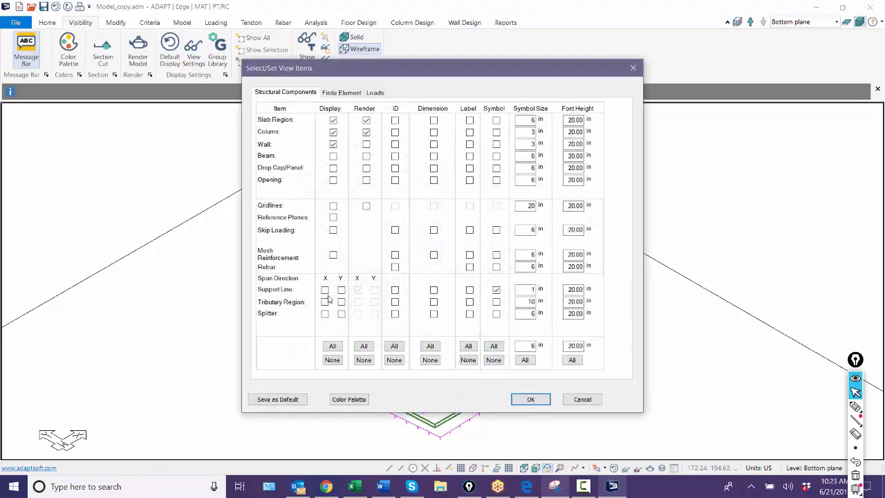
{"action": "left_click", "coordinate": [531, 399]}
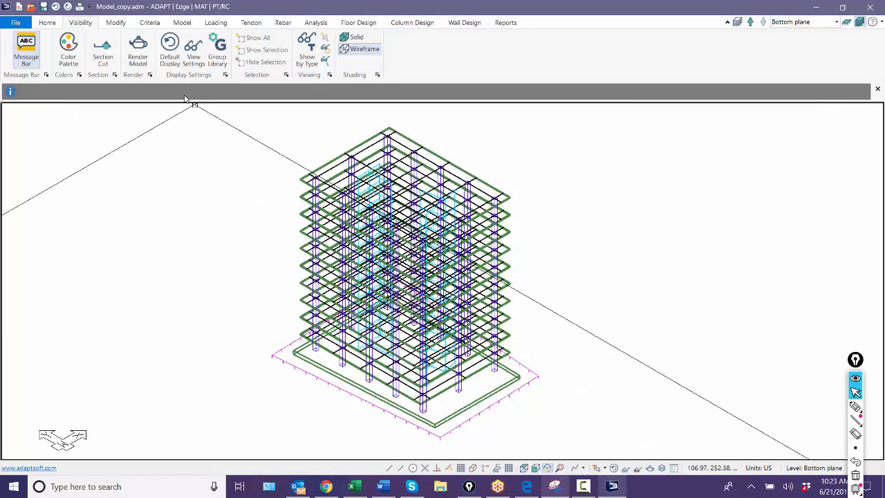
Select all support lines in the building by type, and copy them
{"action": "left_click", "coordinate": [46, 23]}
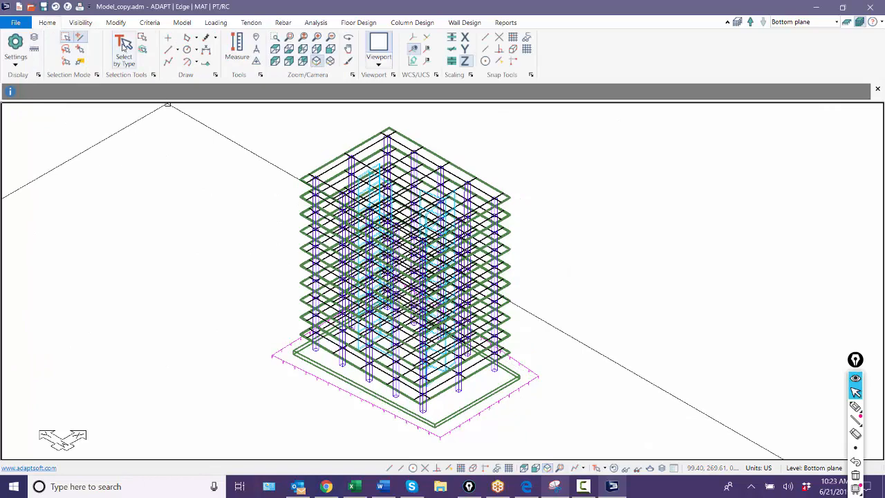
{"action": "left_click", "coordinate": [123, 46]}
{"action": "left_click", "coordinate": [358, 108]}
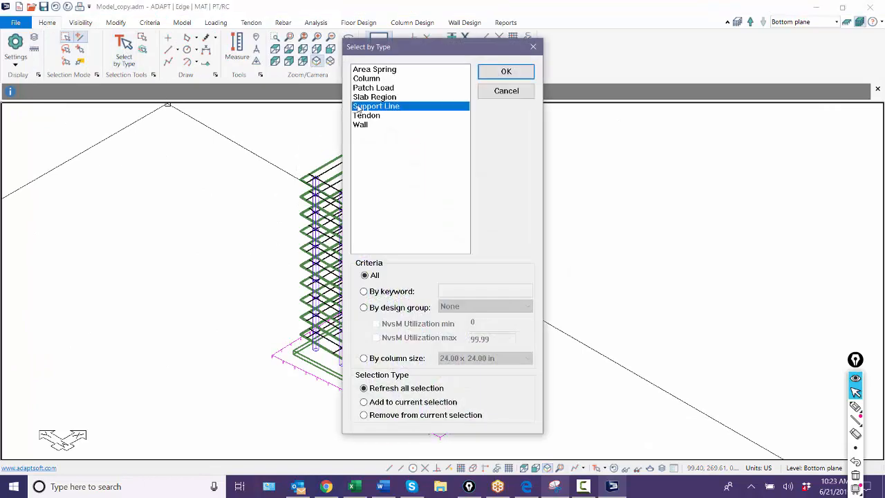
{"action": "left_click", "coordinate": [486, 73]}
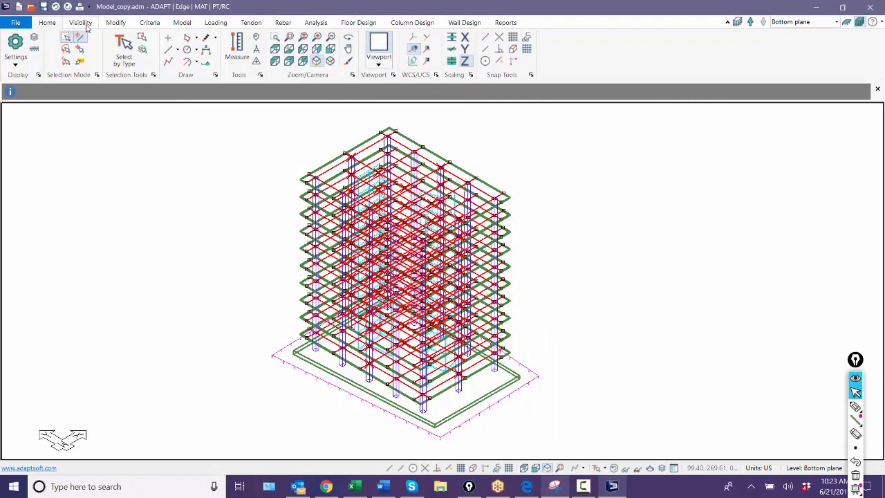
{"action": "left_click", "coordinate": [115, 22]}
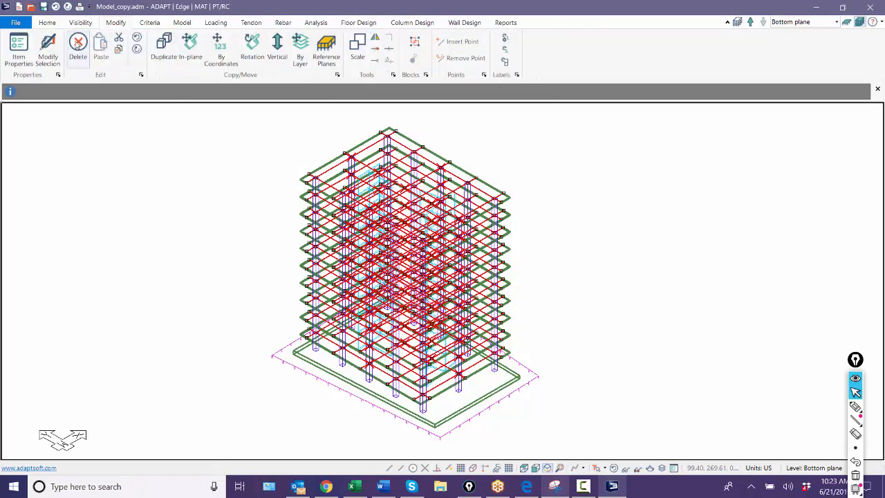
{"action": "left_click", "coordinate": [117, 49]}
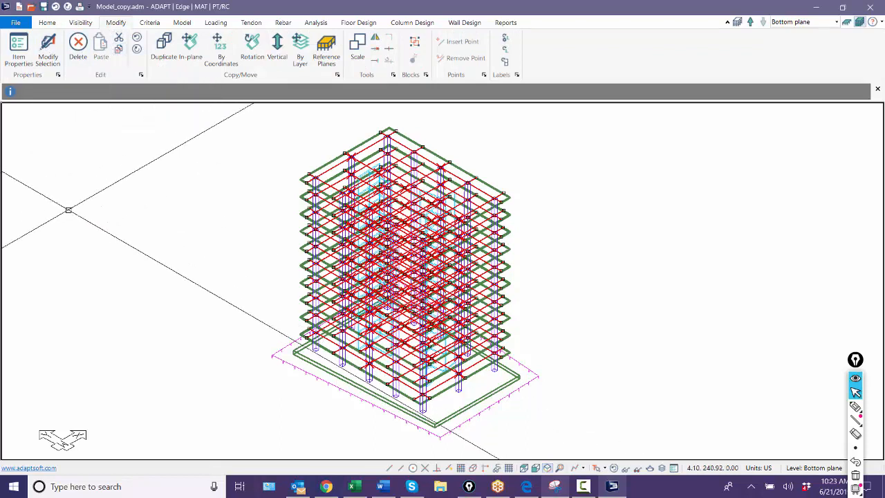
Save the changes to Model_copy.adm, and try to open Model_2.adm from the recent documents
{"action": "left_click", "coordinate": [14, 25]}
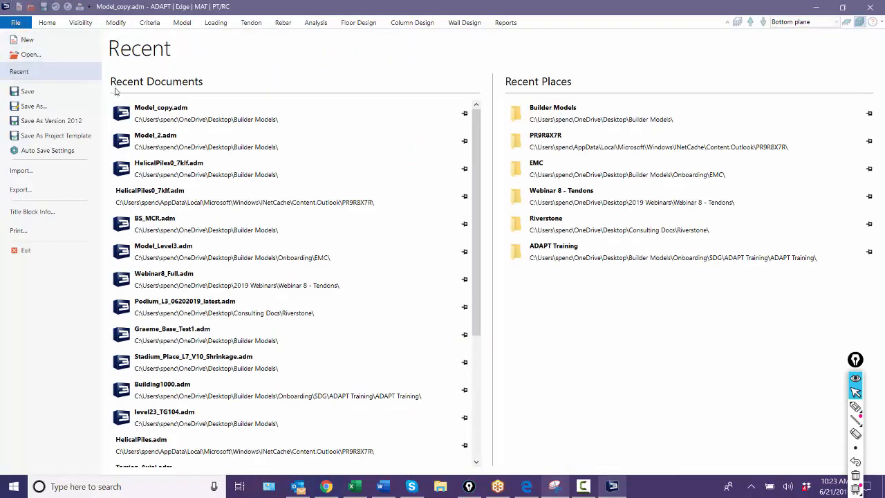
{"action": "left_click", "coordinate": [157, 138]}
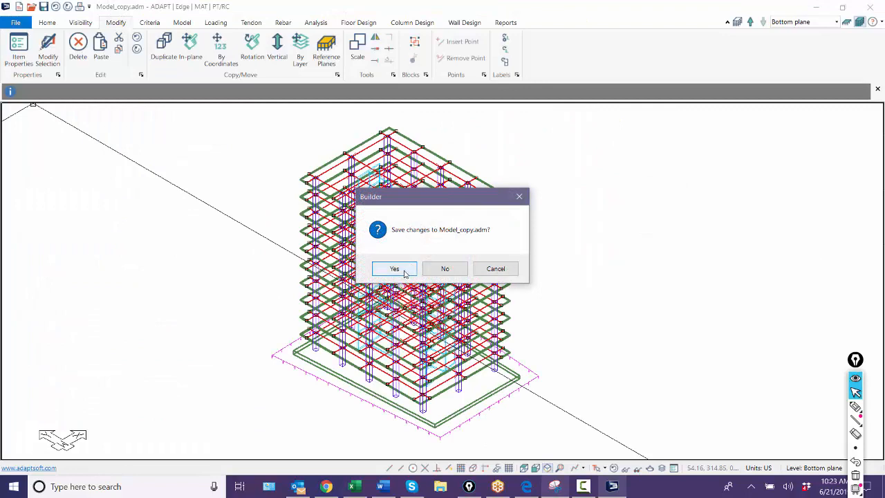
{"action": "left_click", "coordinate": [405, 273]}
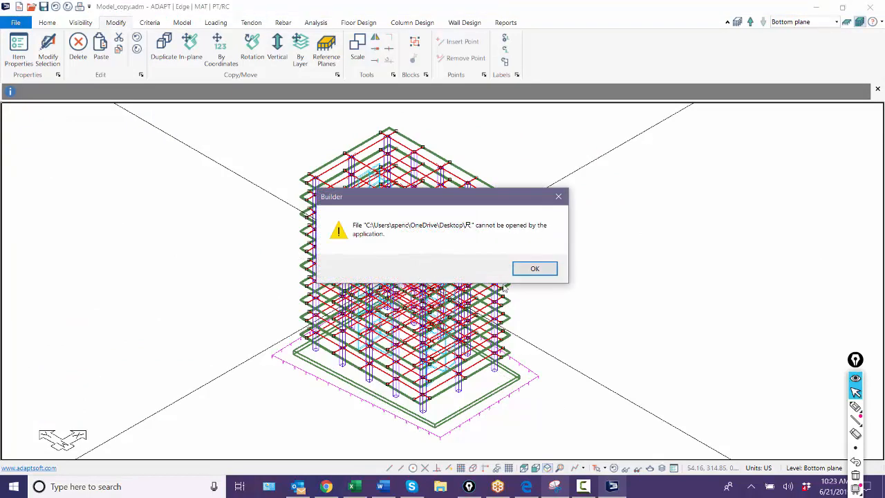
{"action": "left_click", "coordinate": [535, 268]}
{"action": "scroll", "coordinate": [92, 257], "scroll_direction": "down", "scroll_amount": 3}
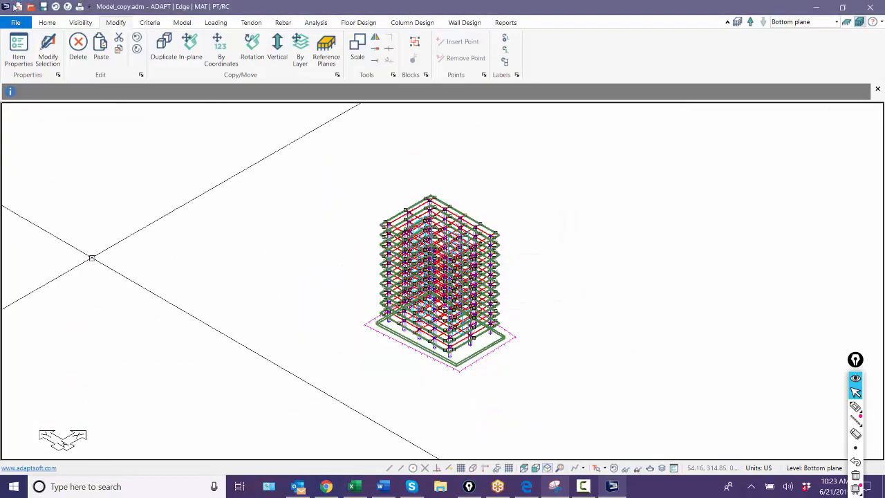
Open Model_2.adm from the Builder Models folder, and show the full multistory building
{"action": "left_click", "coordinate": [80, 22]}
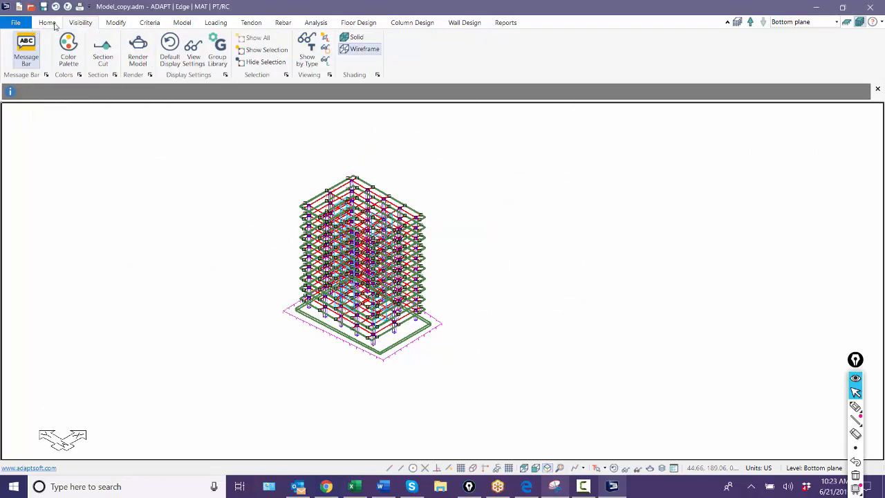
{"action": "left_click", "coordinate": [14, 23]}
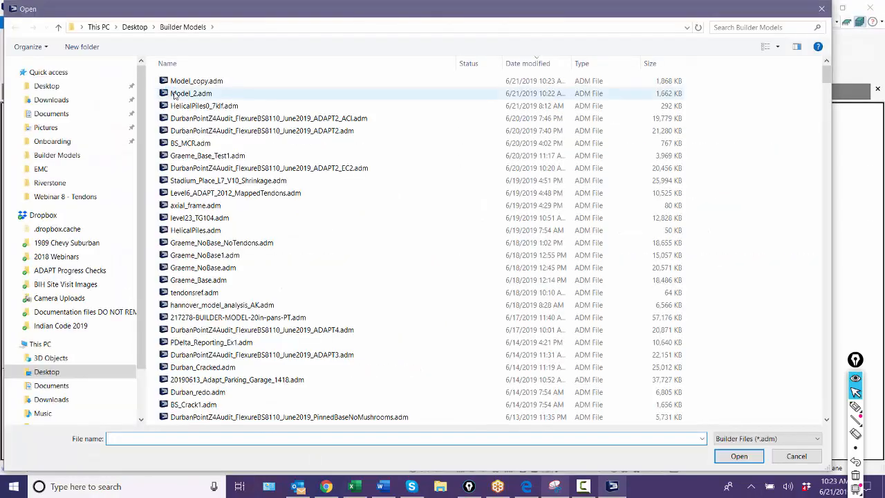
{"action": "double_click", "coordinate": [176, 94]}
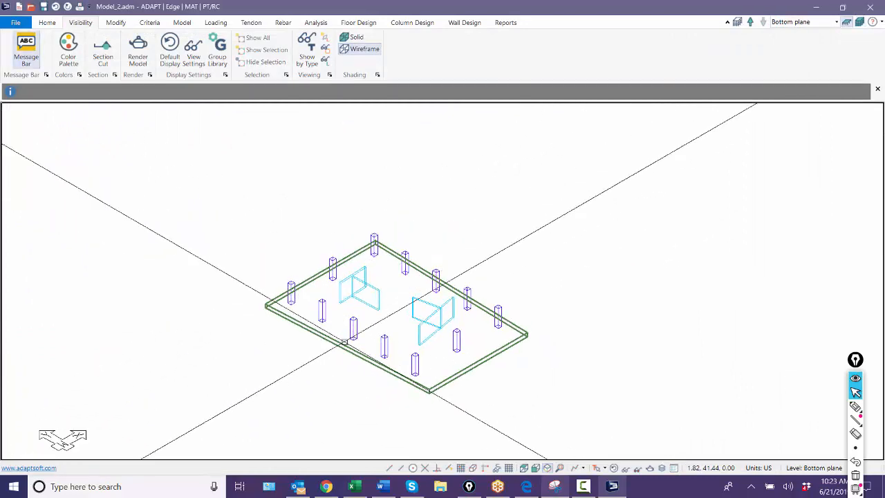
{"action": "left_click", "coordinate": [859, 22]}
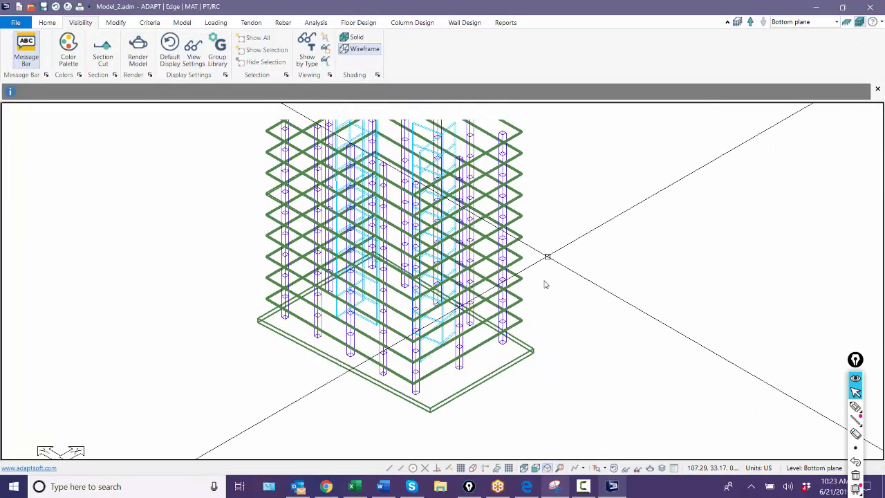
Paste the copied support lines onto the building's levels
{"action": "scroll", "coordinate": [543, 327], "scroll_direction": "down", "scroll_amount": 1}
{"action": "key", "text": "ctrl+v"}
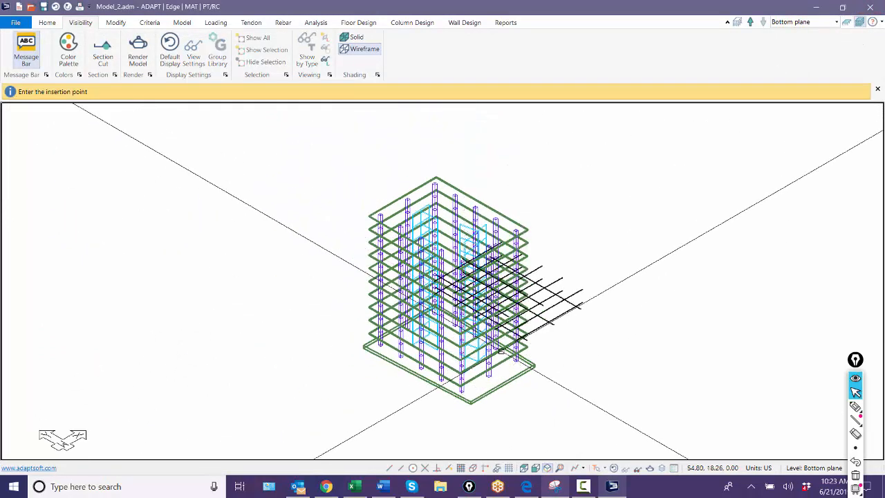
{"action": "left_click", "coordinate": [501, 351]}
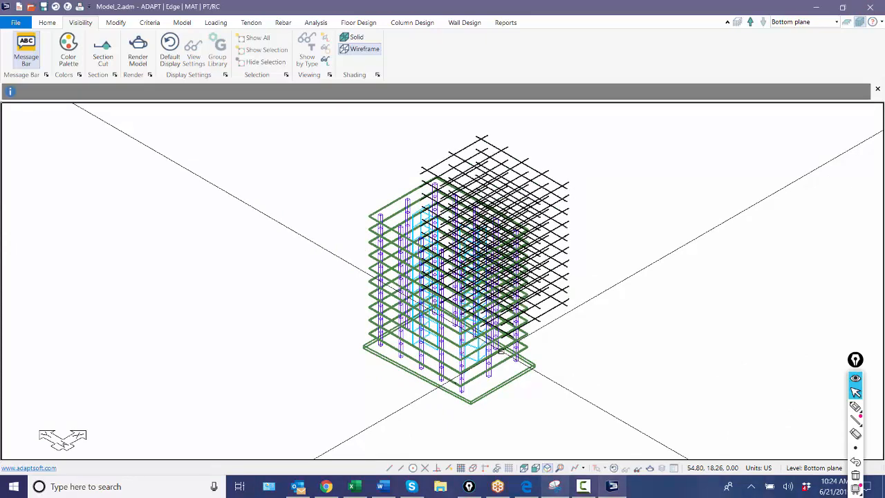
Paste a second set of the support lines beside the building, and undo that paste
{"action": "key", "text": "ctrl+v"}
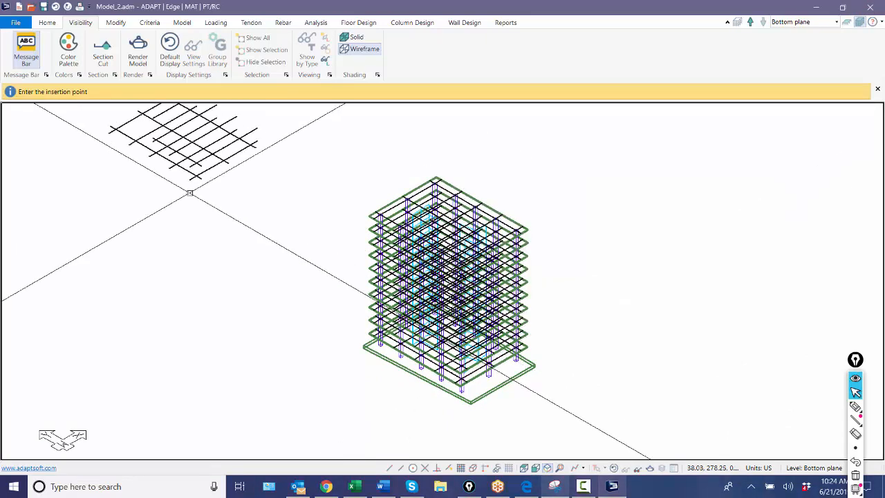
{"action": "left_click", "coordinate": [189, 193]}
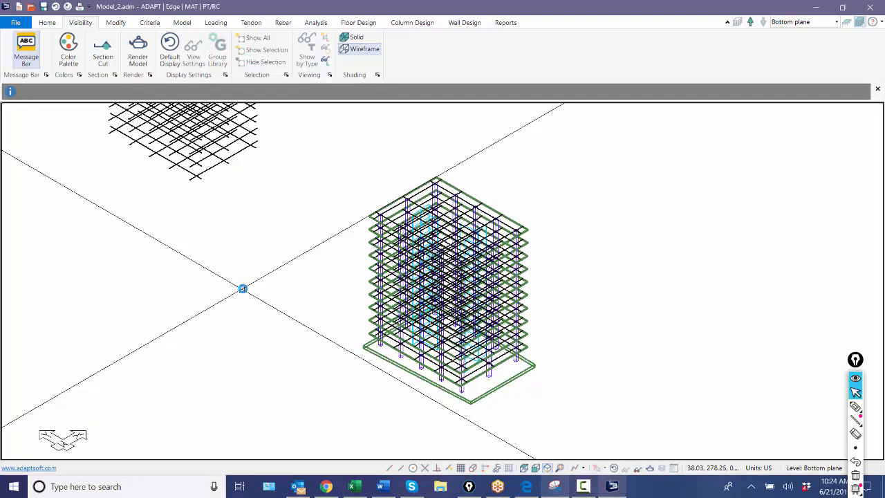
{"action": "key", "text": "ctrl+z"}
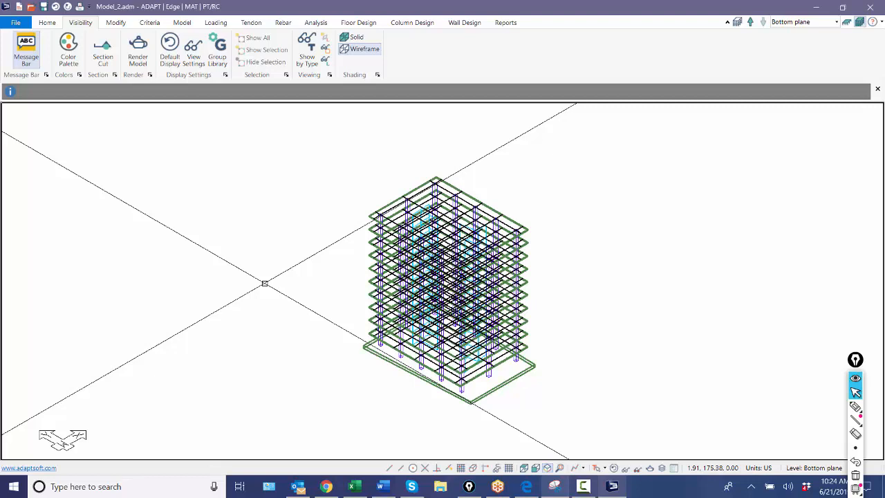
Minimize the modelling program's window to reveal the desktop
{"action": "left_click", "coordinate": [18, 25]}
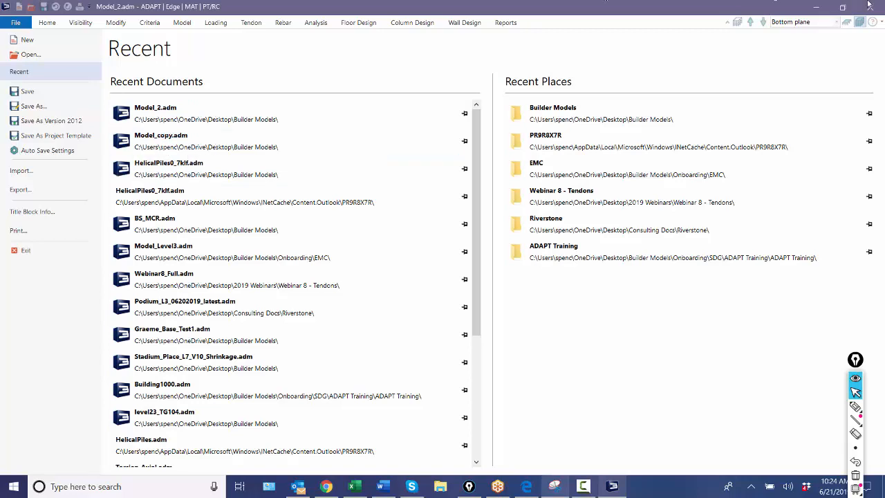
{"action": "left_click", "coordinate": [816, 7]}
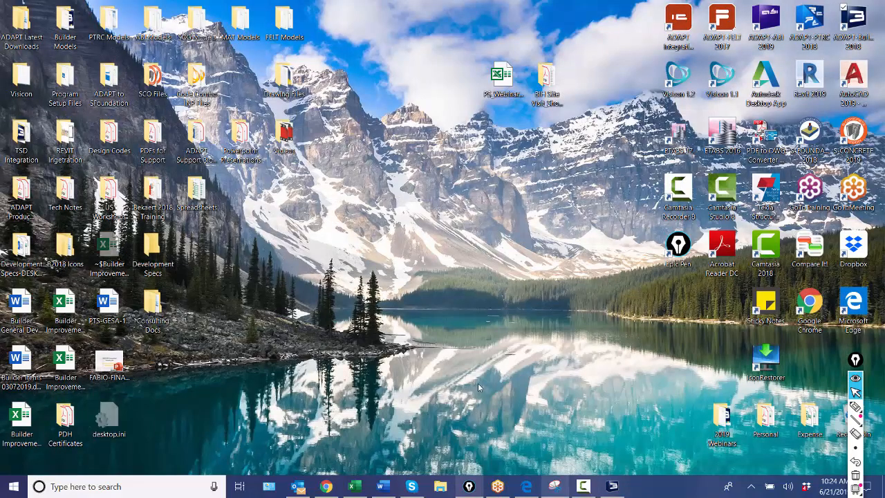